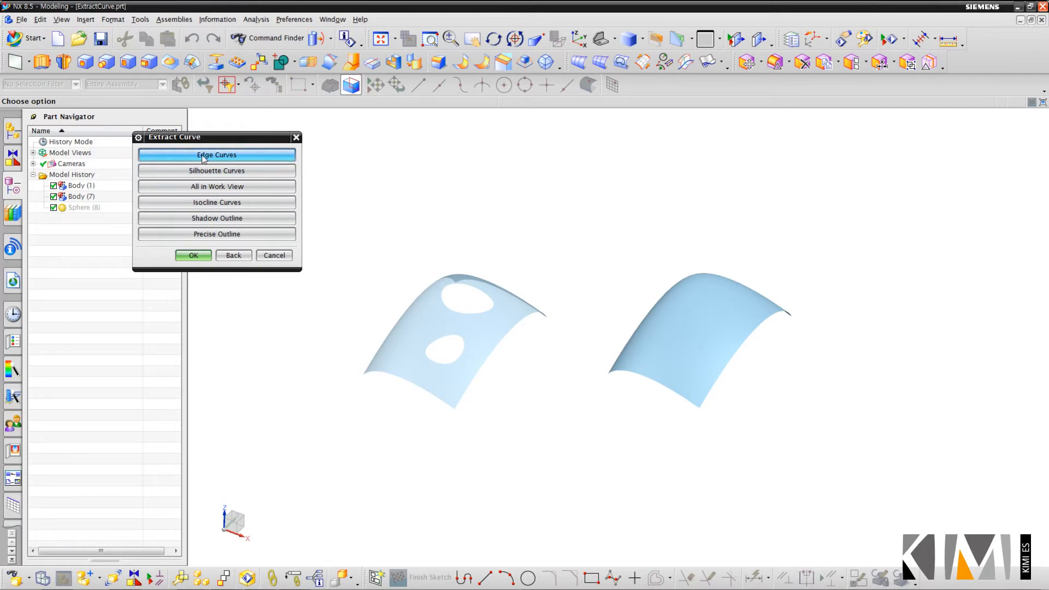
Extract edge curves from the perforated sheet's front edge, its long curved side edge and the lower hole
click(245, 155)
click(395, 374)
click(434, 358)
click(390, 333)
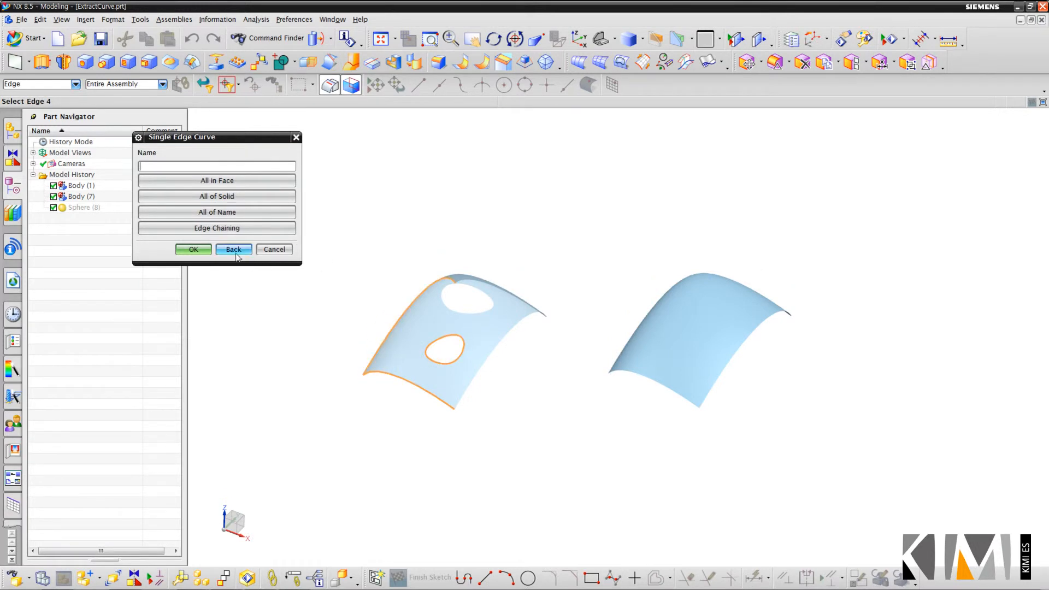
click(194, 250)
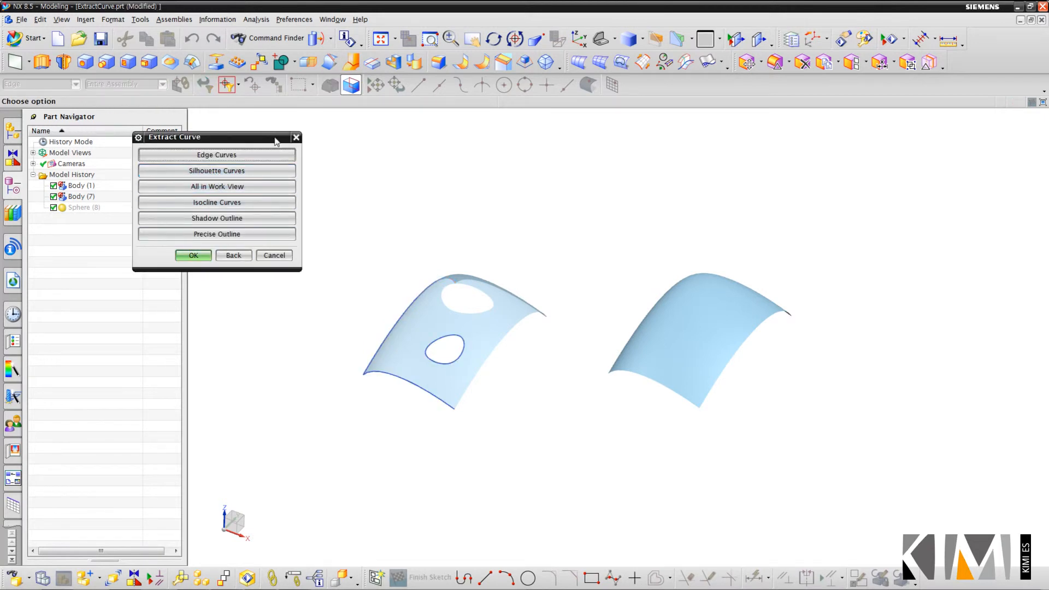
Switch to the ExtractCurve-2.prt part and extract the silhouette curves of the vase body
click(333, 20)
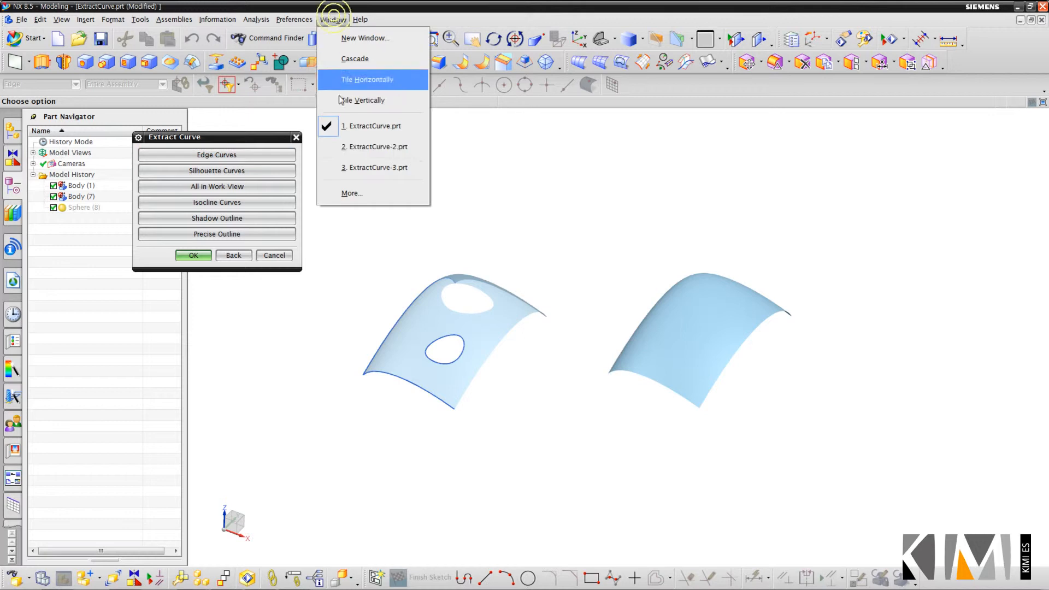
click(351, 148)
shift+middle_drag(427, 287, 371, 295)
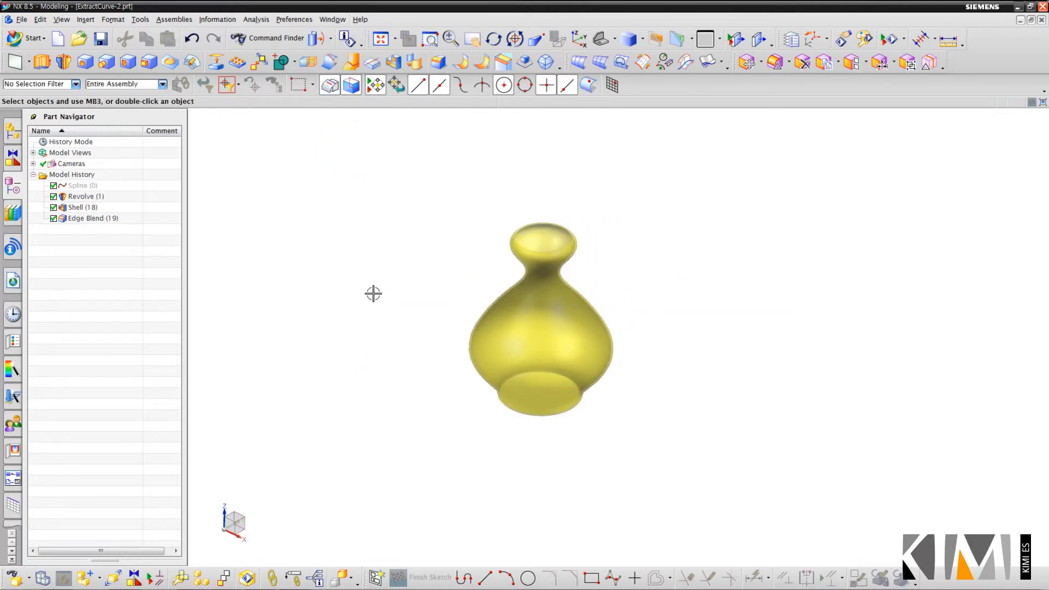
click(330, 62)
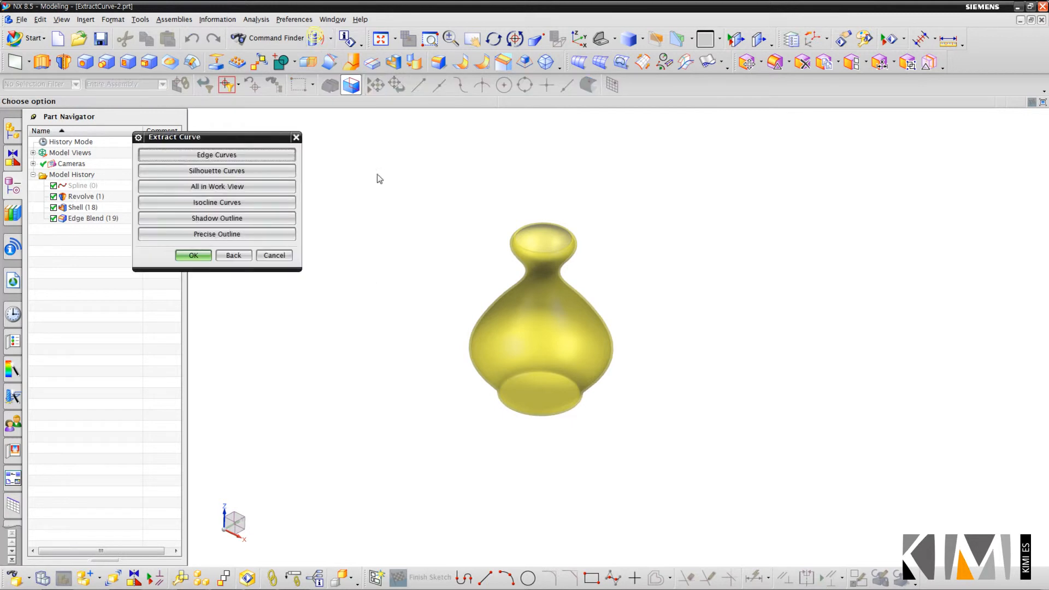
click(243, 170)
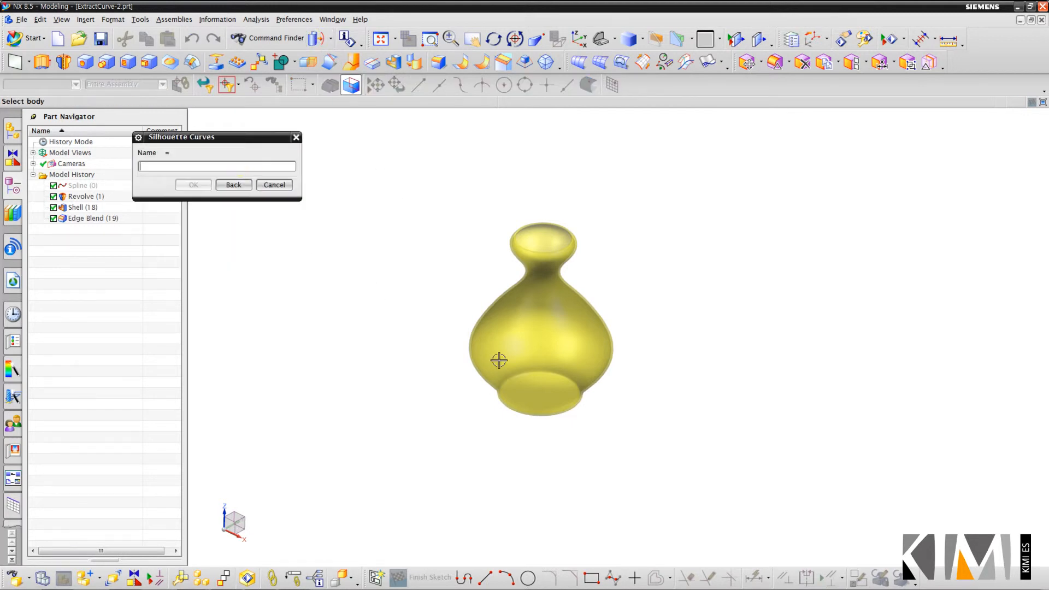
click(554, 367)
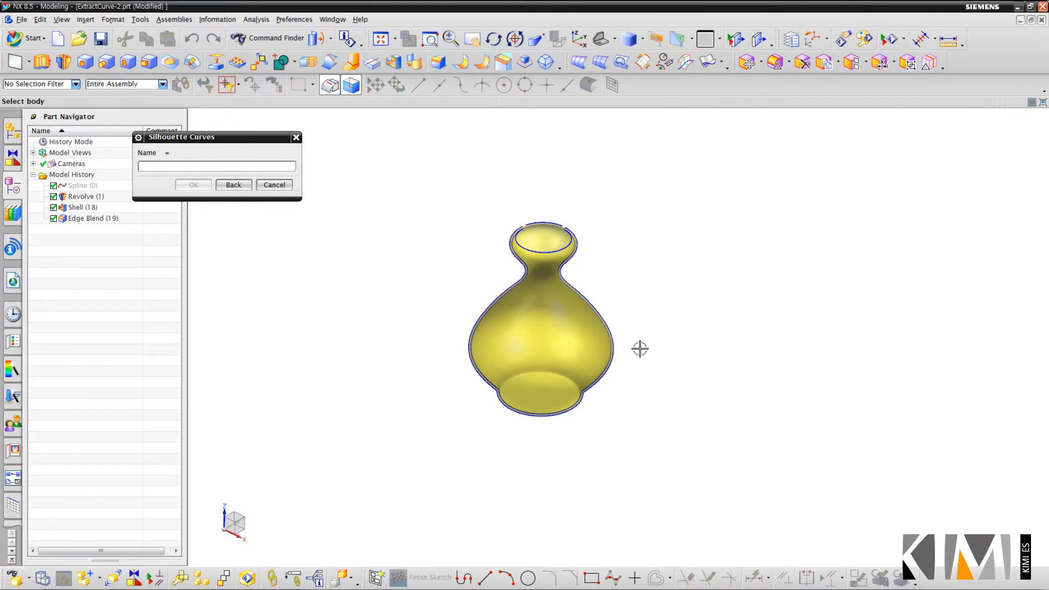
Extract further silhouette curves of the vase body from other view orientations, including straight from above
middle_drag(629, 346, 569, 355)
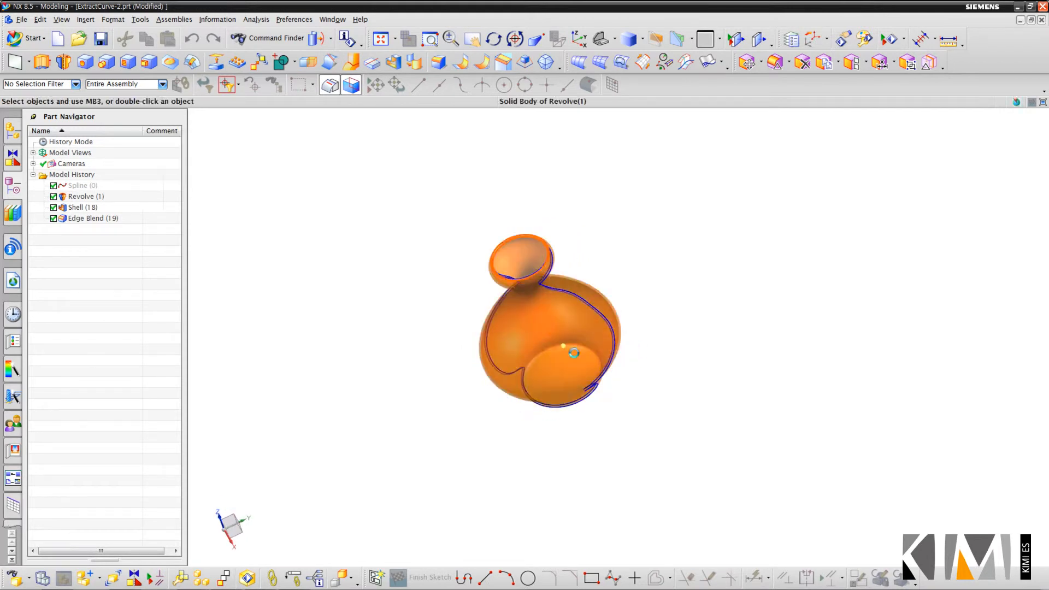
middle_drag(663, 387, 652, 409)
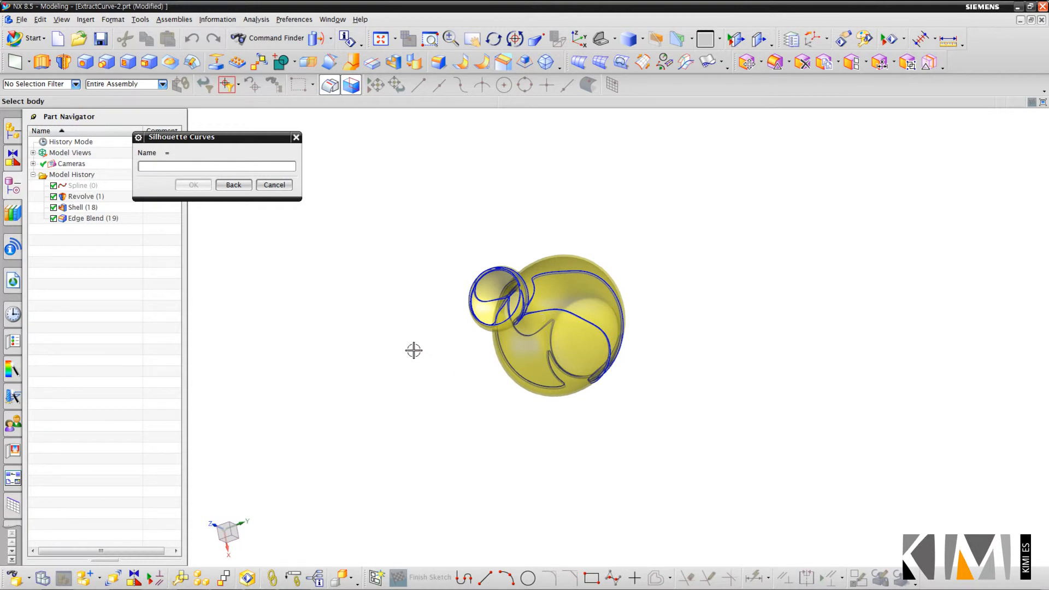
middle_drag(404, 382, 454, 399)
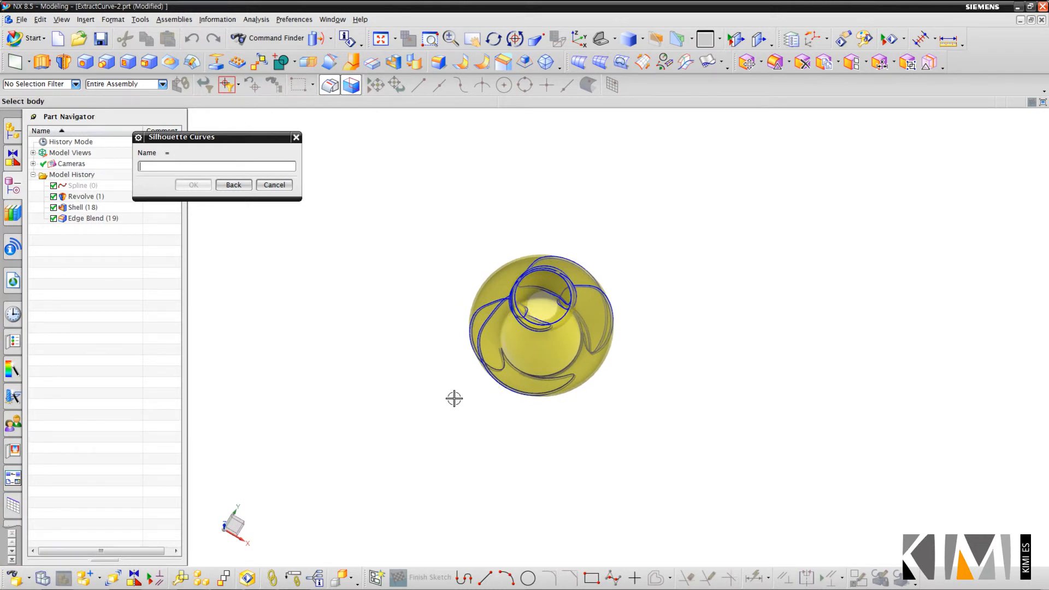
key(F8)
click(496, 293)
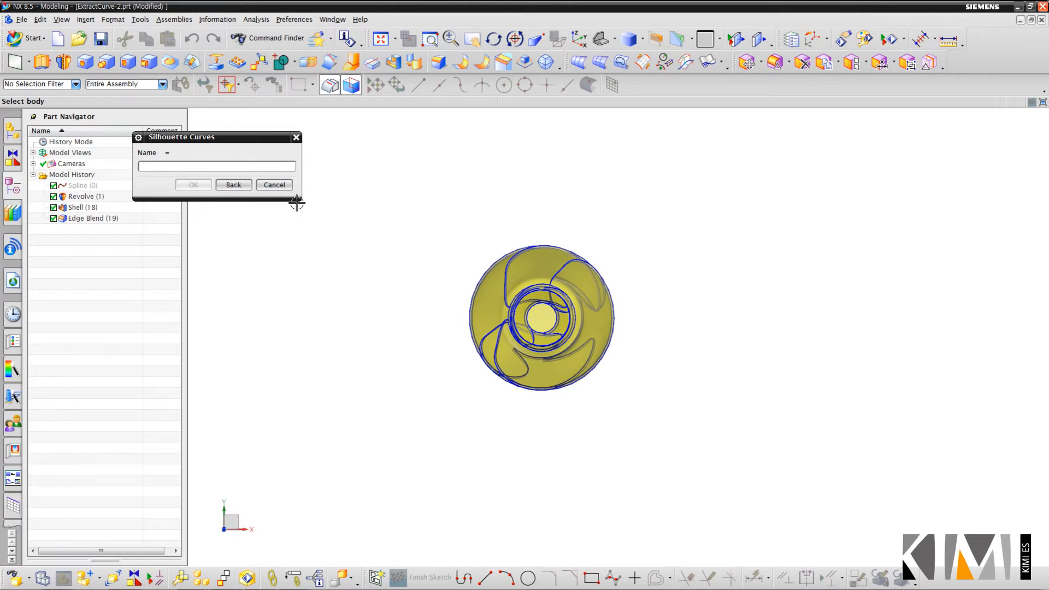
click(275, 185)
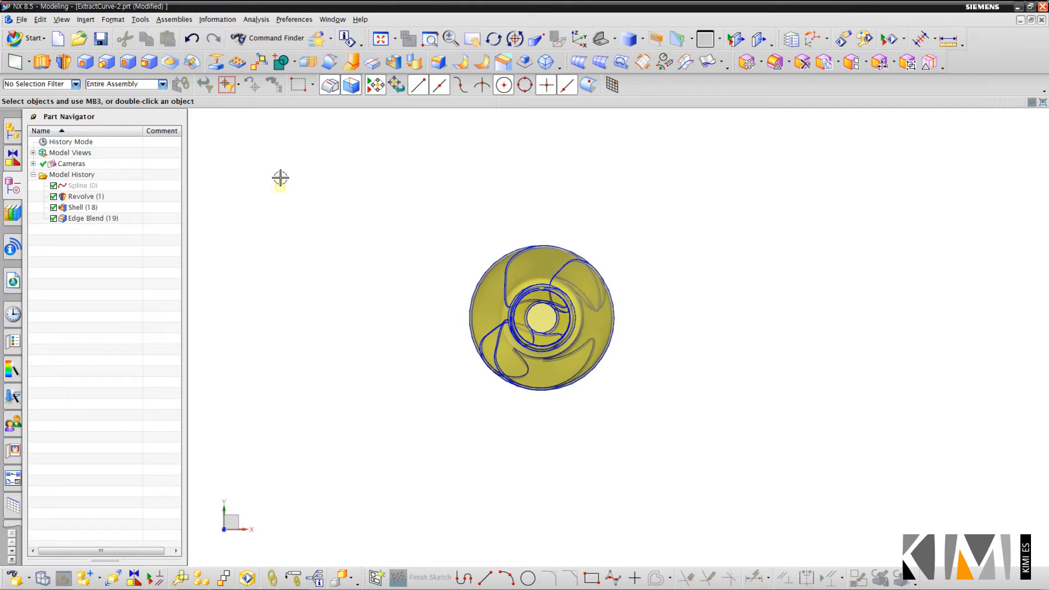
Switch back to the ExtractCurve.prt part with the two sheet bodies
click(330, 20)
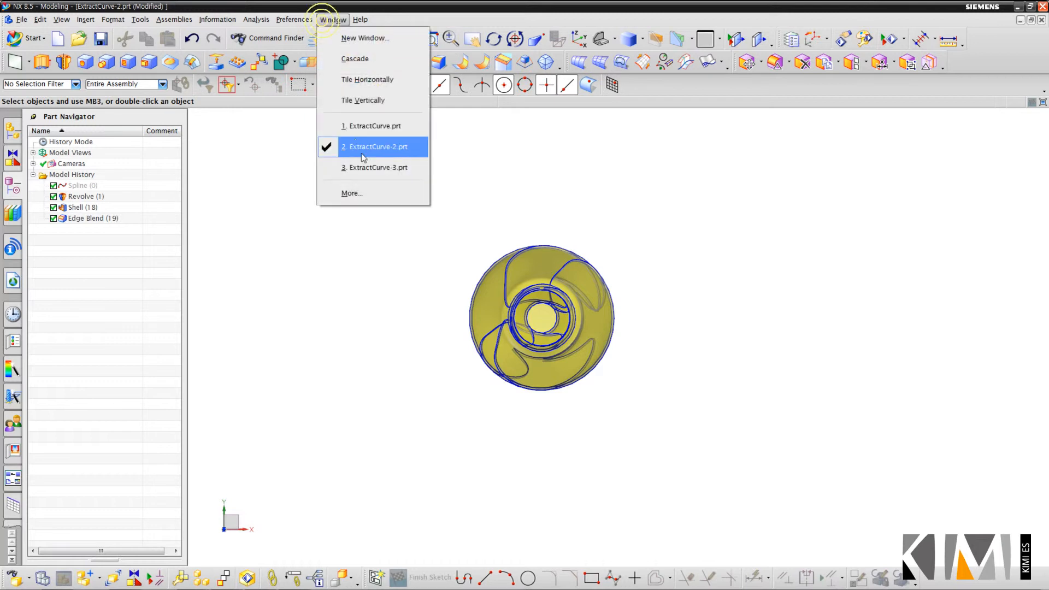
click(350, 122)
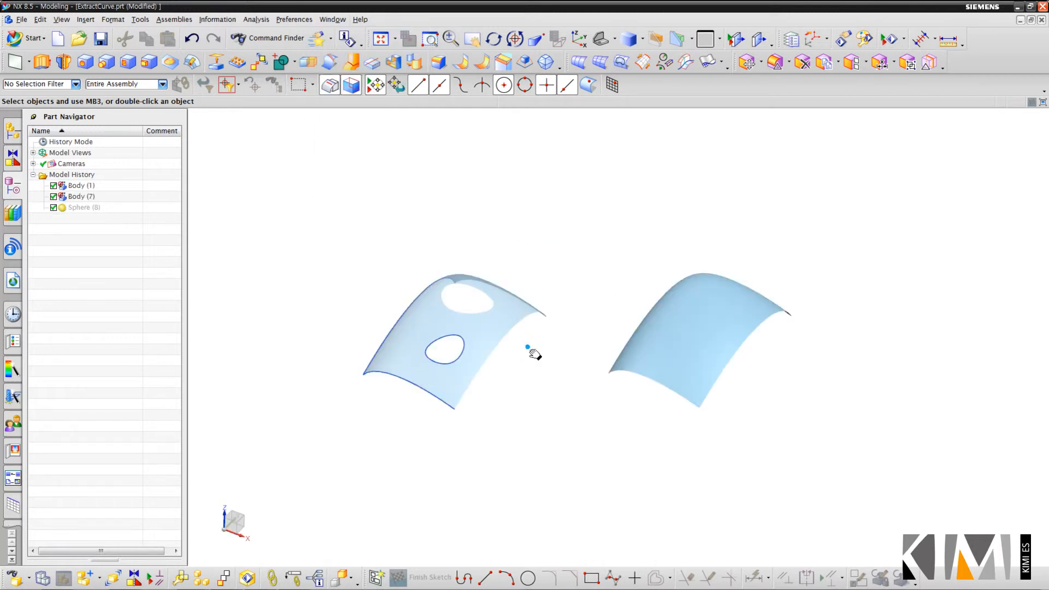
scroll(526, 346, up, 1)
scroll(548, 295, up, 1)
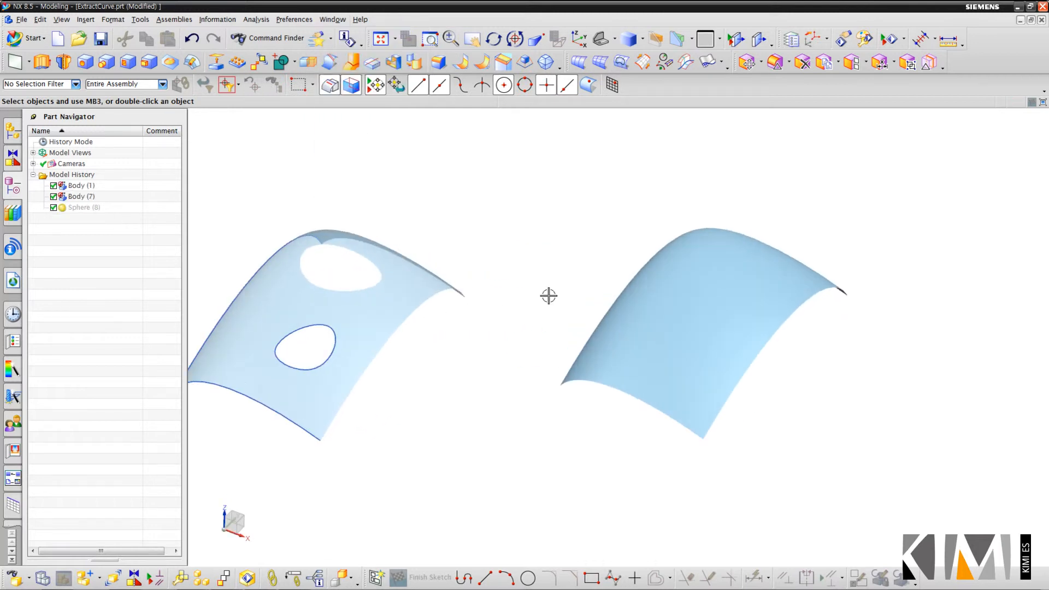
click(331, 39)
click(351, 61)
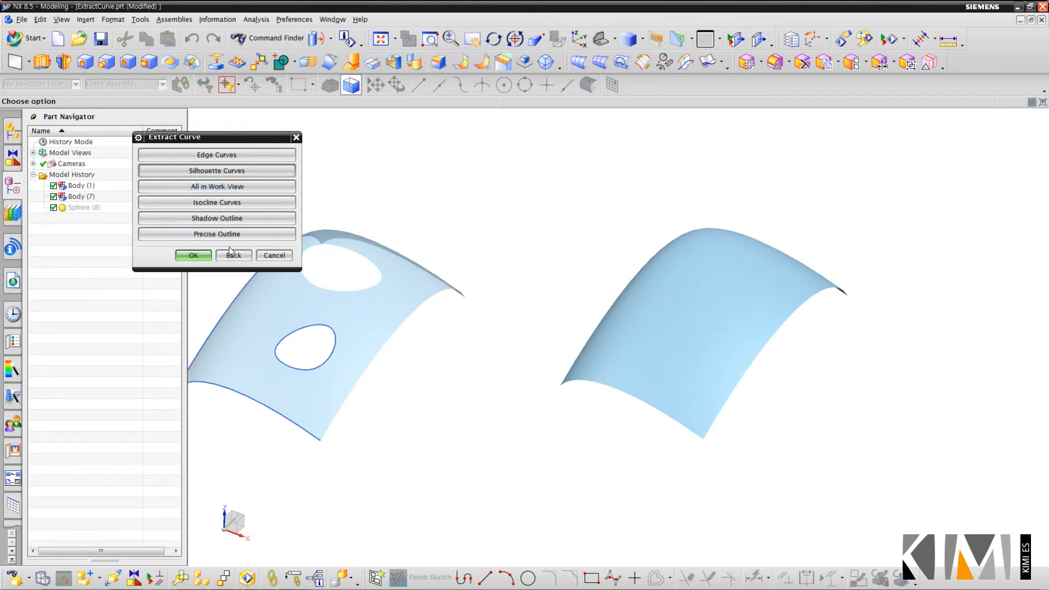
click(274, 255)
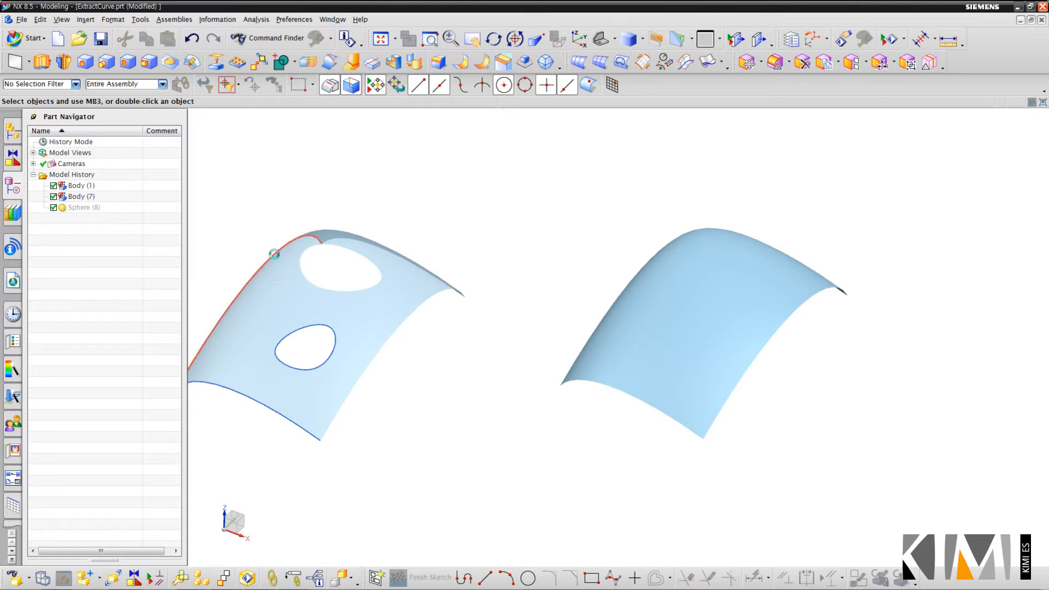
Edit the object display of the sheet without holes, setting its wireframe grid with U at 5
key(ctrl+j)
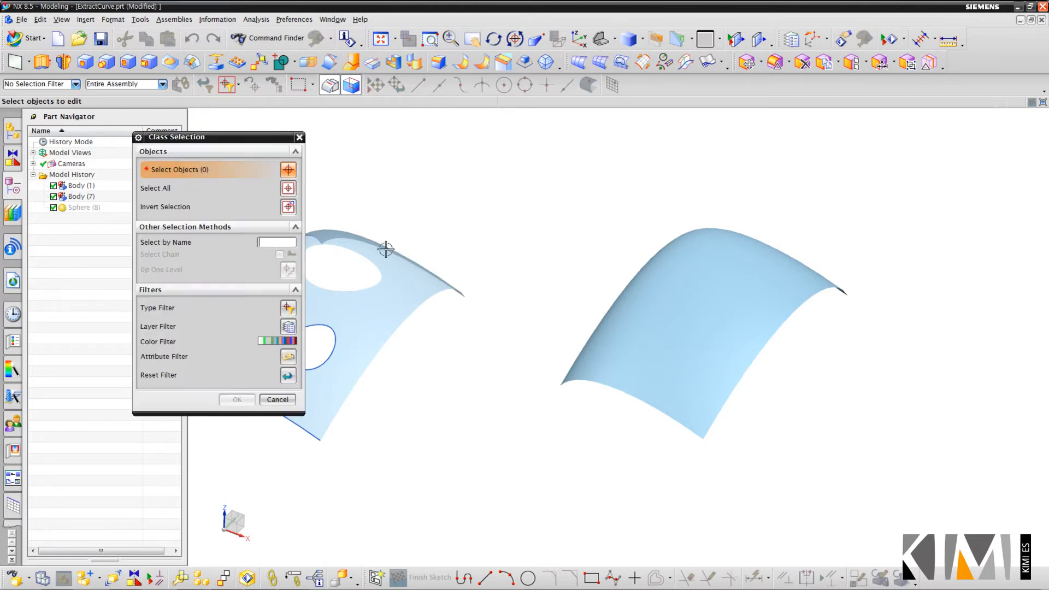
click(657, 284)
click(243, 400)
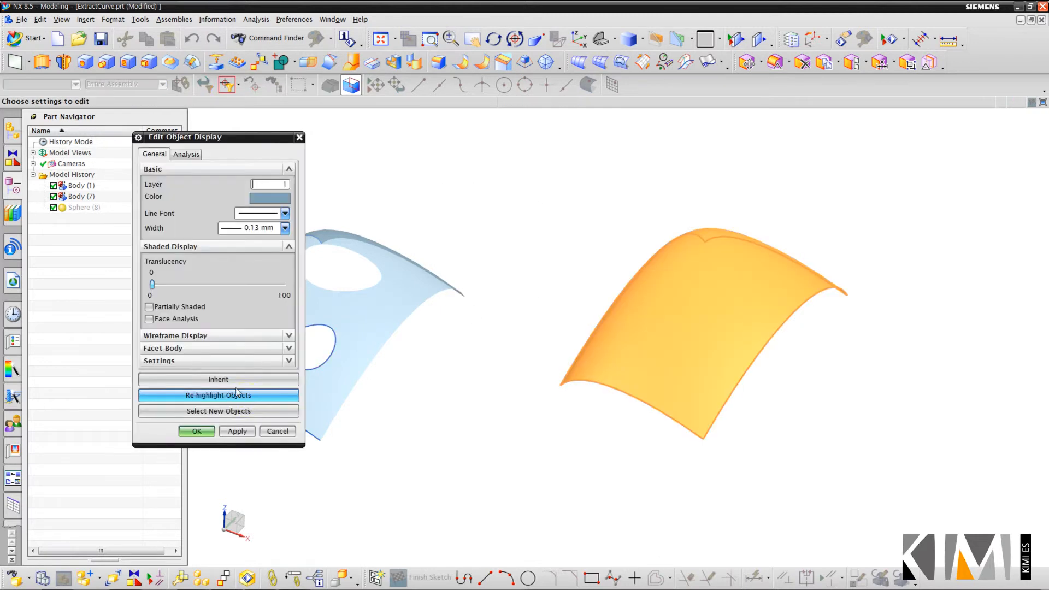
click(185, 336)
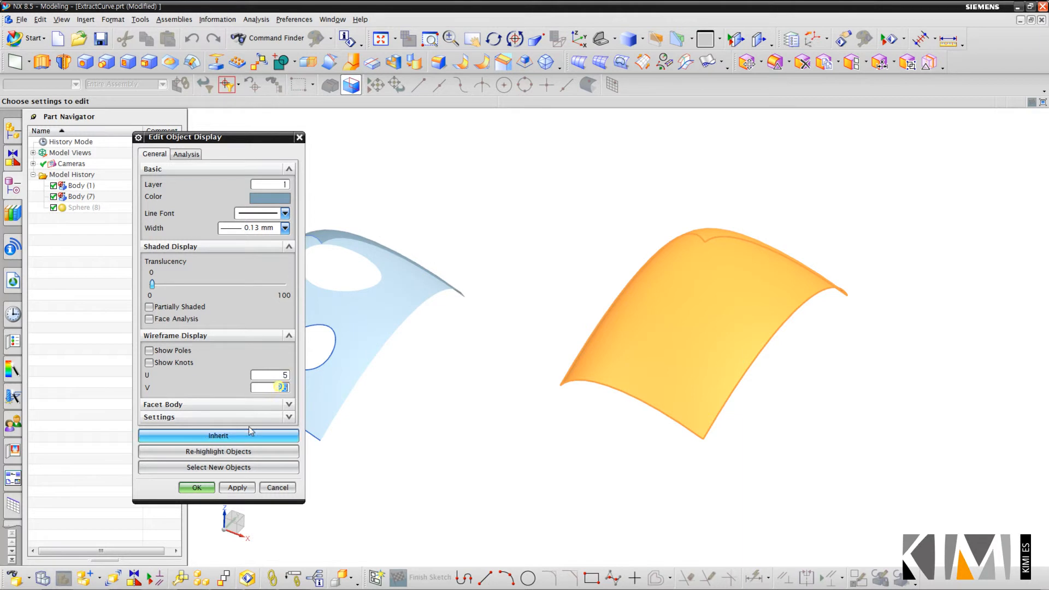
click(196, 487)
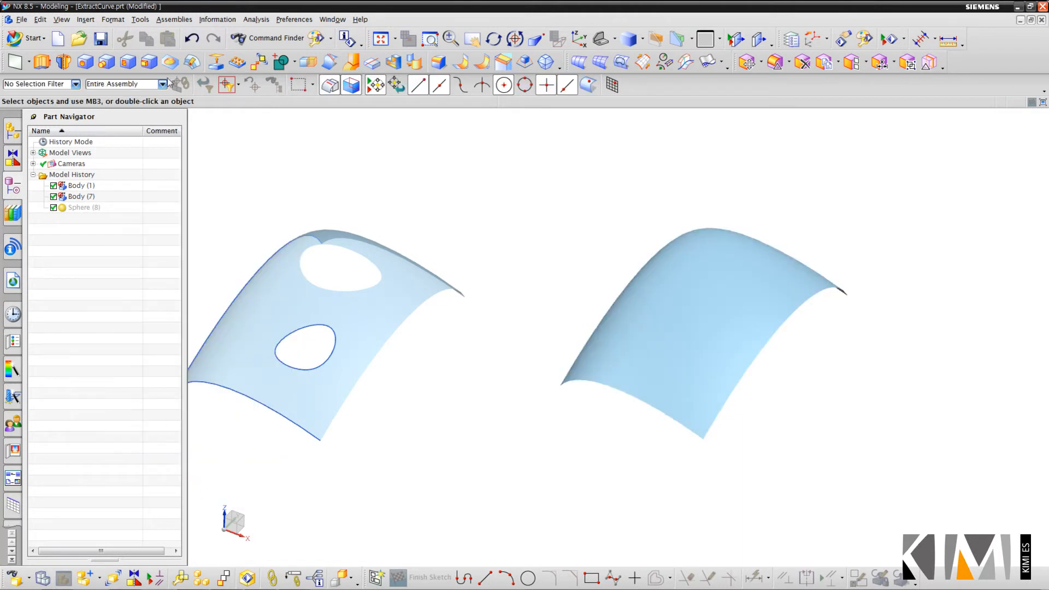
Extract all curves in the work view from both sheet bodies and inspect the resulting grid
click(330, 38)
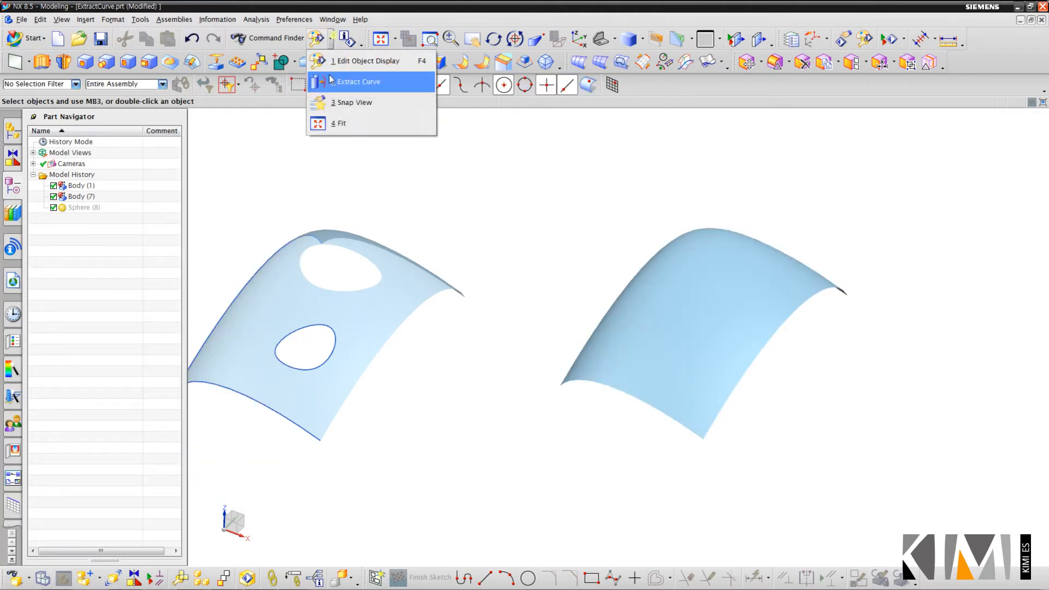
click(355, 81)
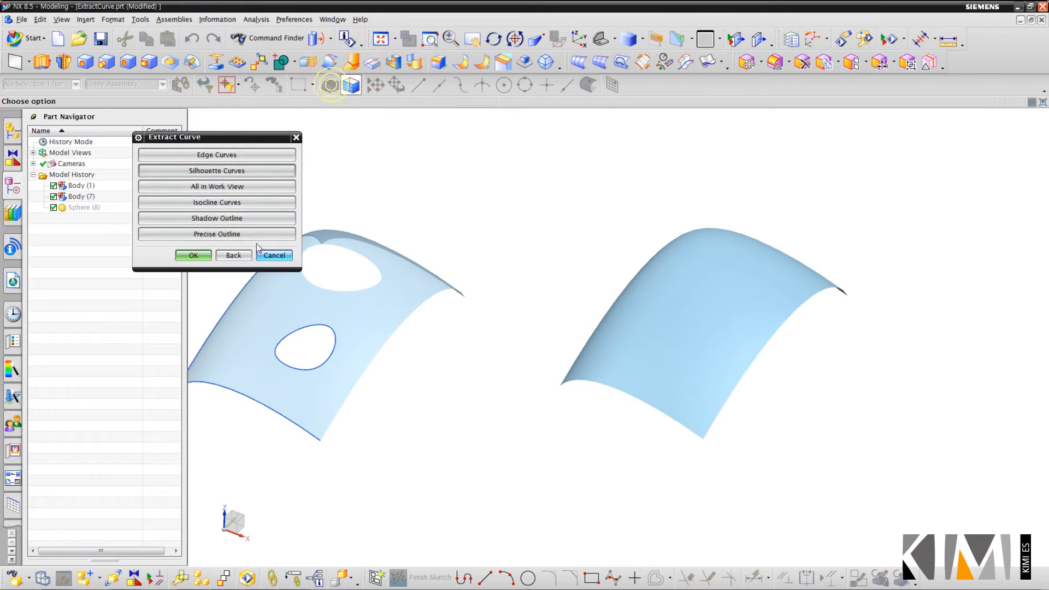
click(214, 187)
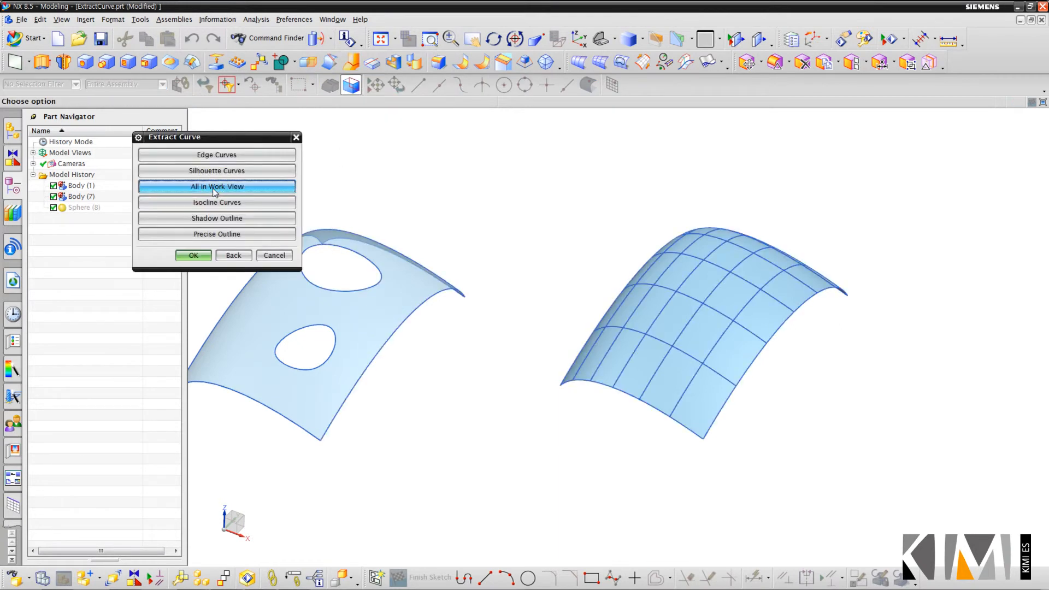
drag(245, 143, 338, 162)
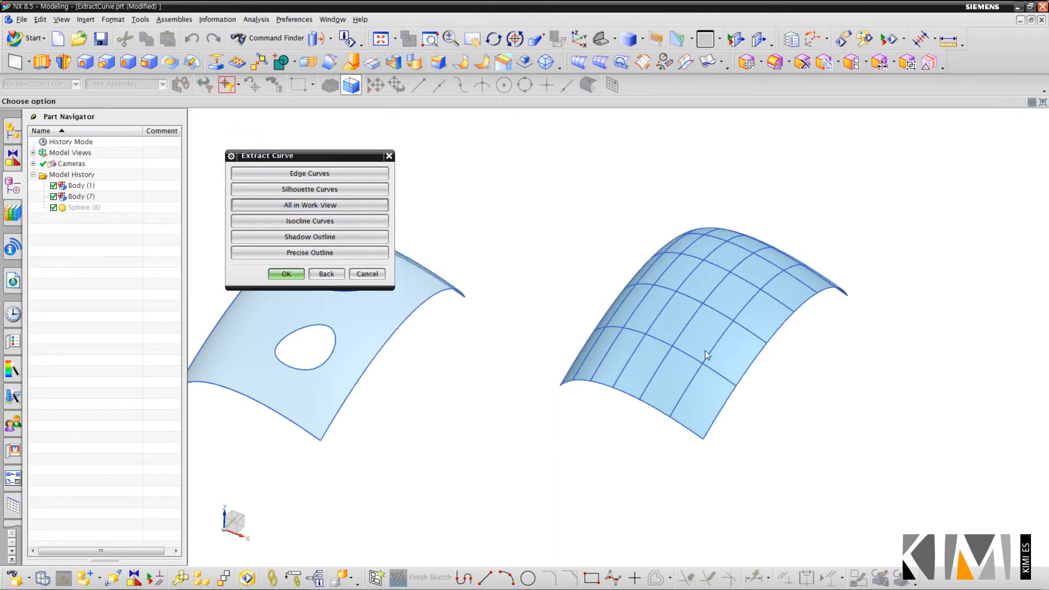
middle_drag(672, 337, 681, 358)
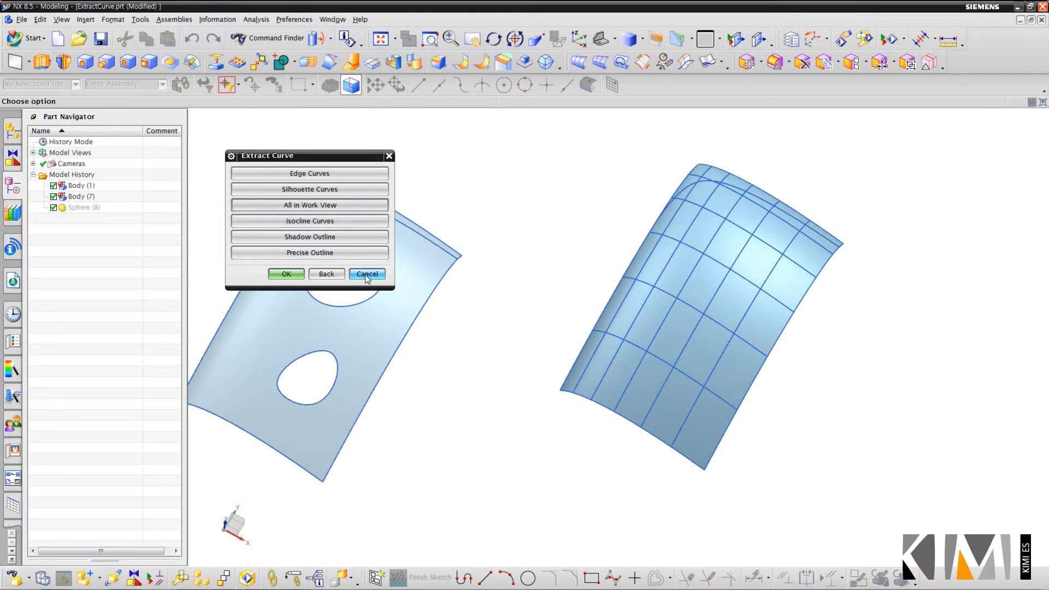
Show all hidden objects, close Extract Curve, and undo both the unhiding and the work view curve extraction
key(ctrl+shift+u)
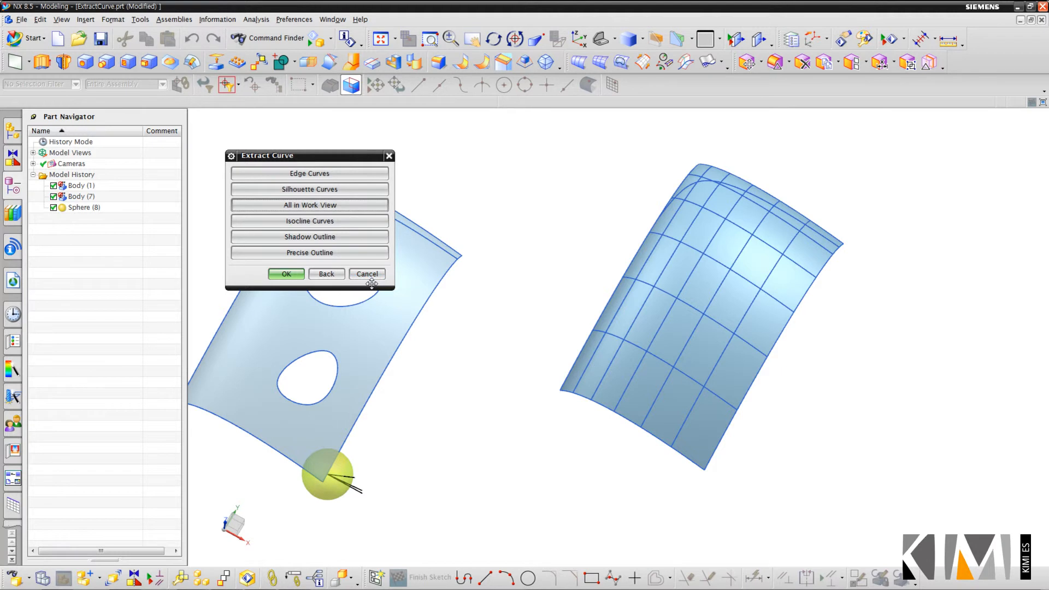
click(367, 274)
key(ctrl+z)
key(ctrl+z)
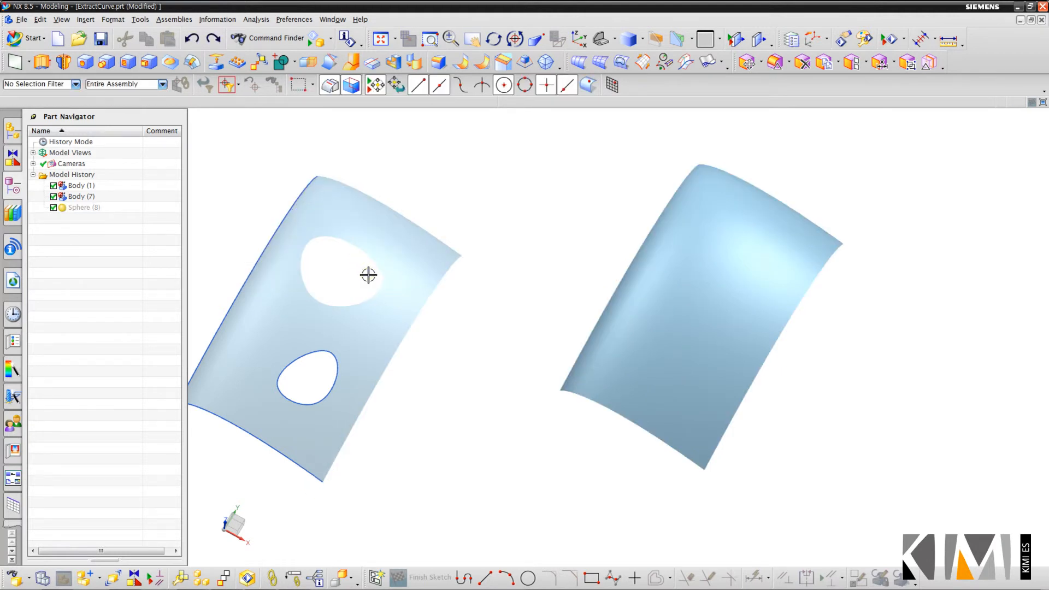
Swap the shown and hidden objects to display the sphere with its angled lines, fitted in the front view
key(ctrl+shift+b)
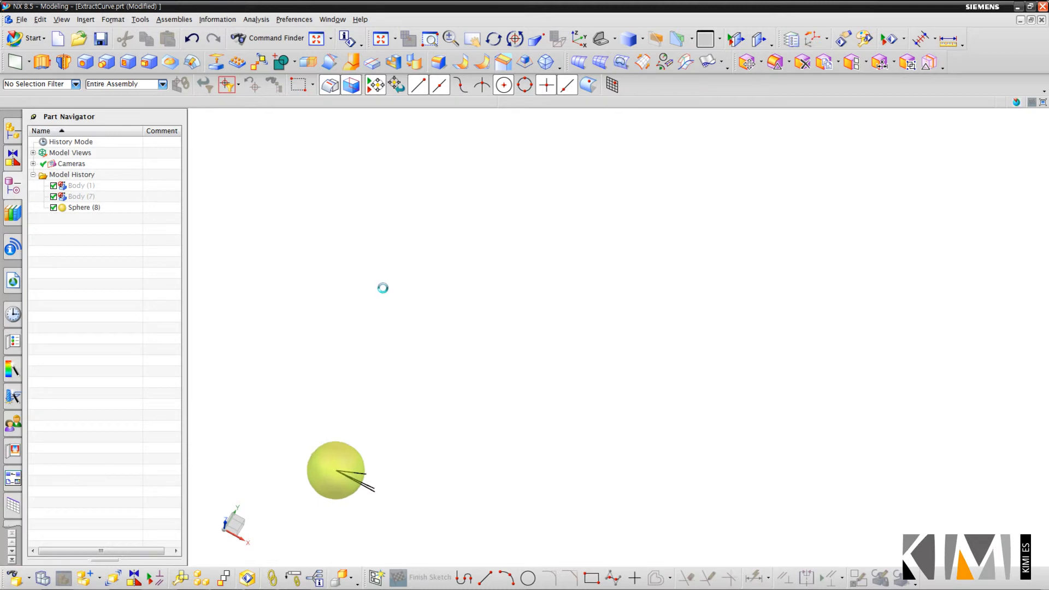
key(ctrl+f)
middle_drag(484, 328, 484, 281)
key(F8)
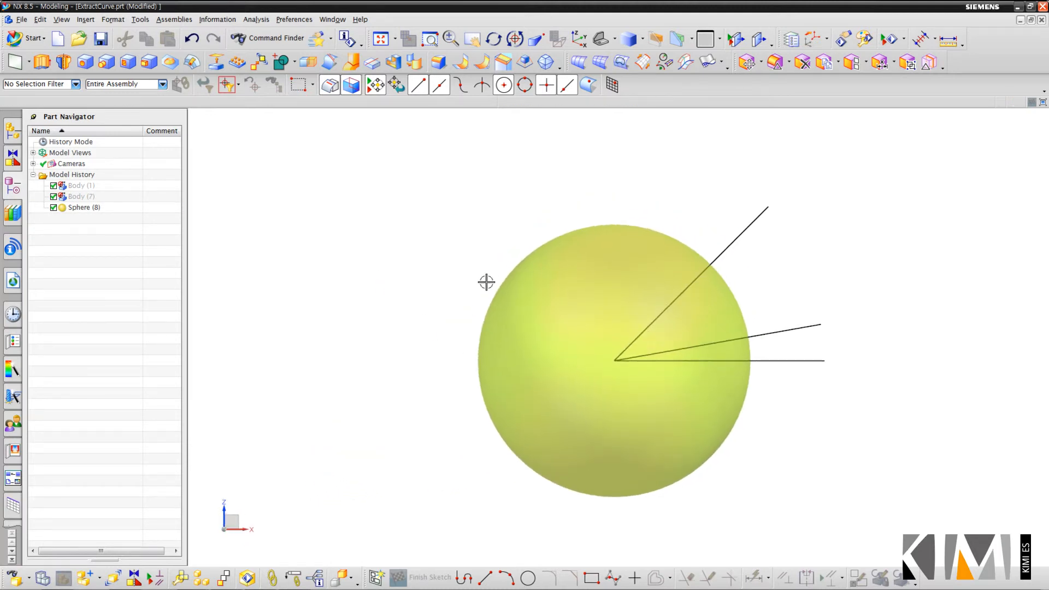
shift+middle_drag(444, 274, 398, 223)
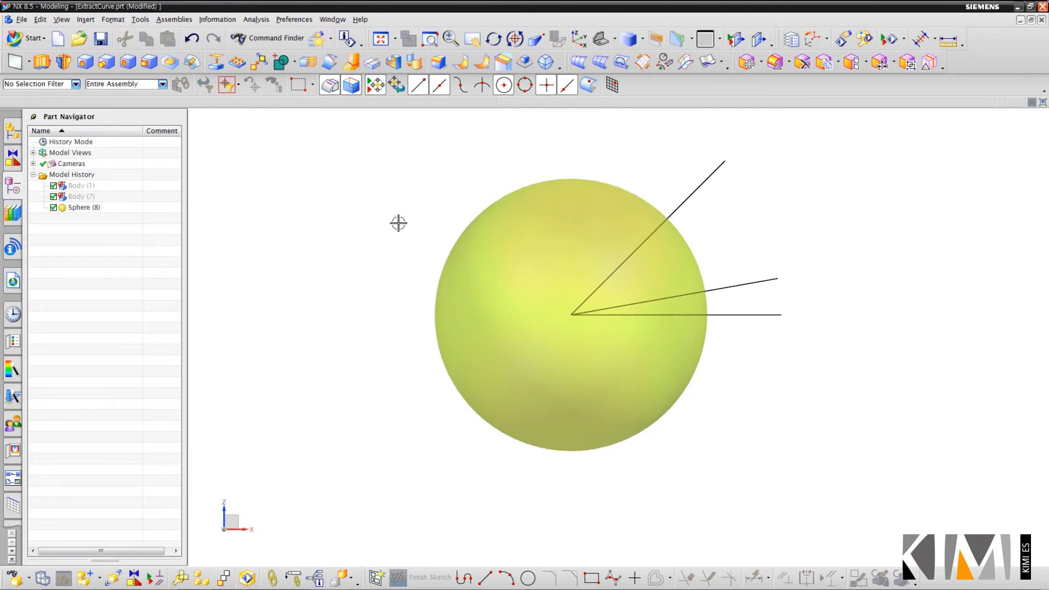
Start Extract Curve with the isocline option and define the isocline direction along the ZC-axis
click(86, 19)
mouse_move(142, 187)
click(219, 250)
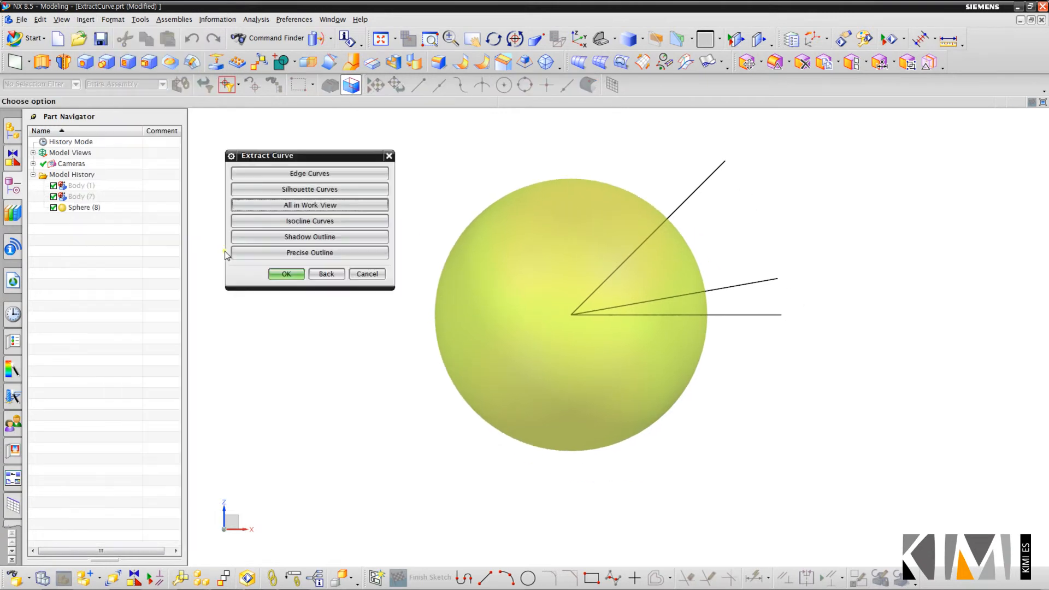
click(276, 222)
click(308, 188)
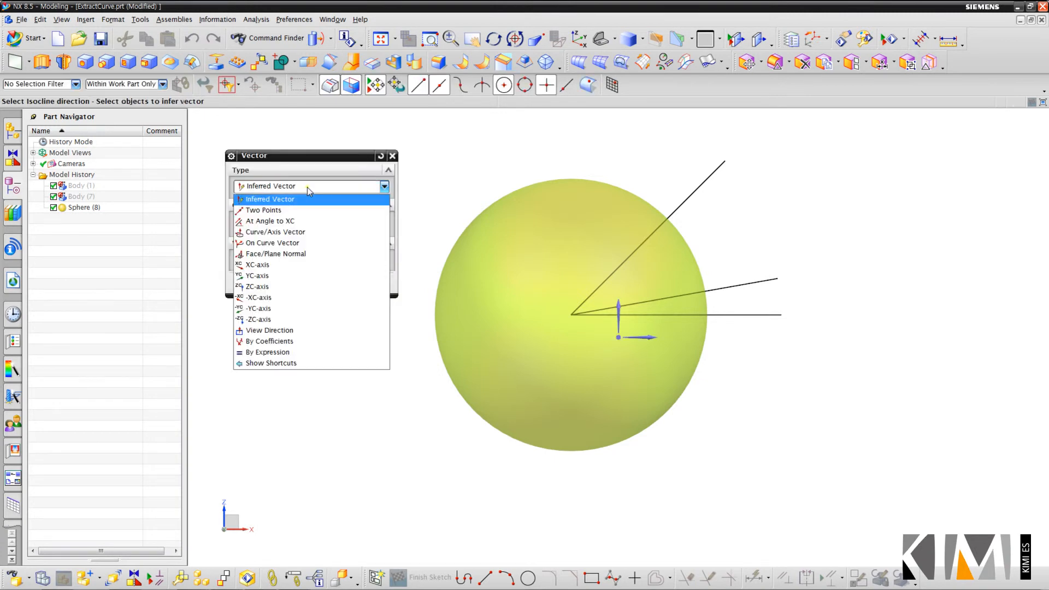
click(298, 287)
click(336, 244)
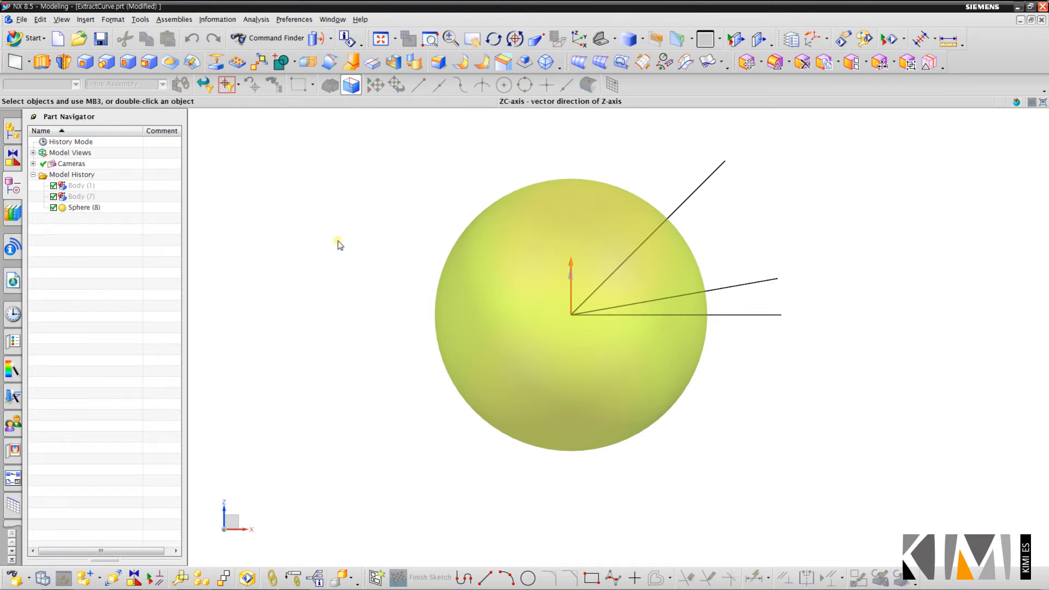
Extract a single associative isocline curve at 10 degrees from the sphere's face
double_click(340, 195)
text(10)
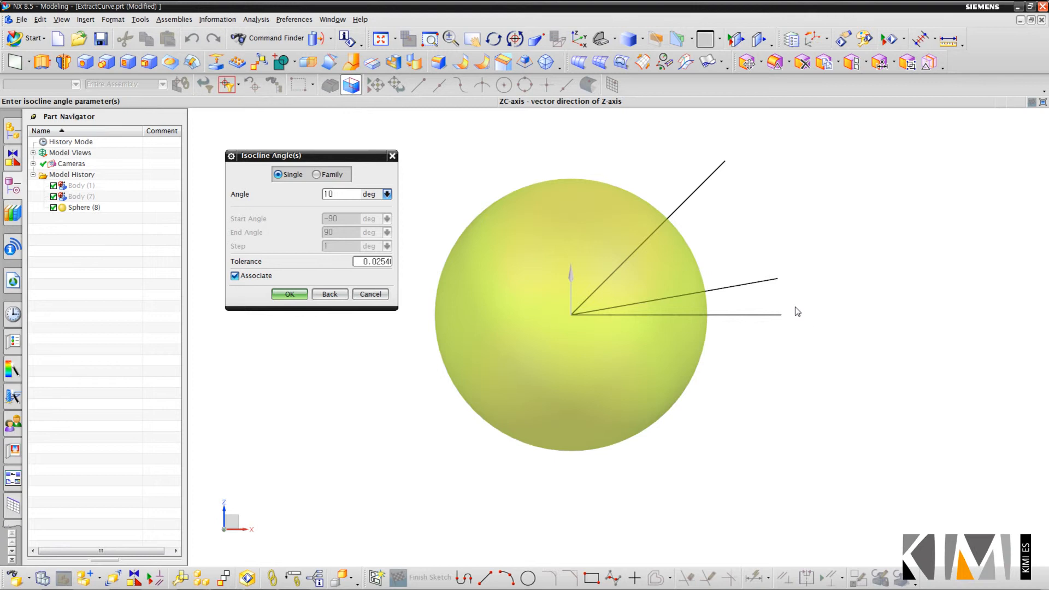
text(1)
click(290, 294)
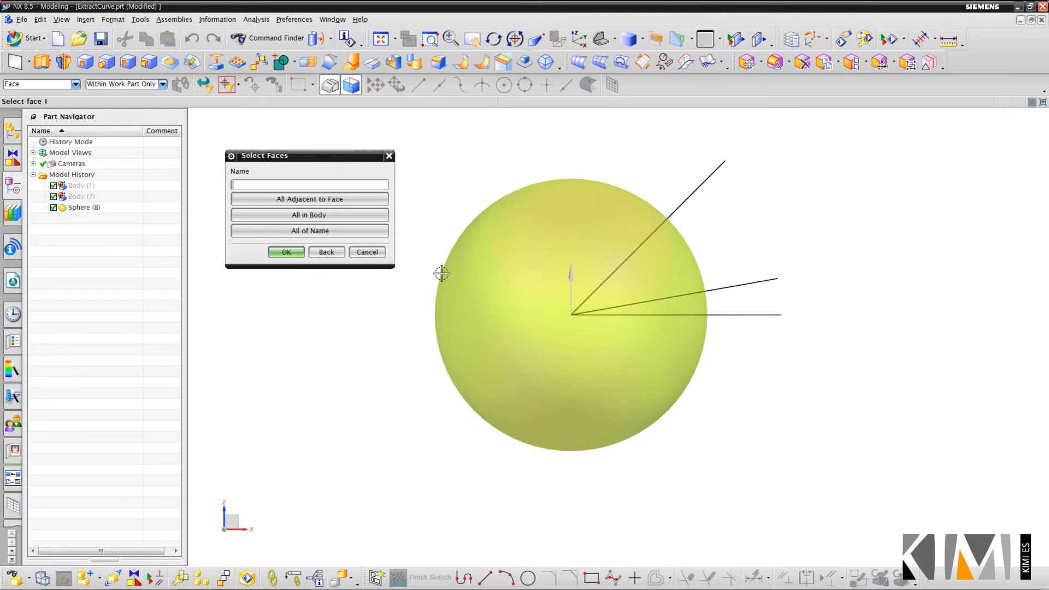
click(480, 274)
click(286, 252)
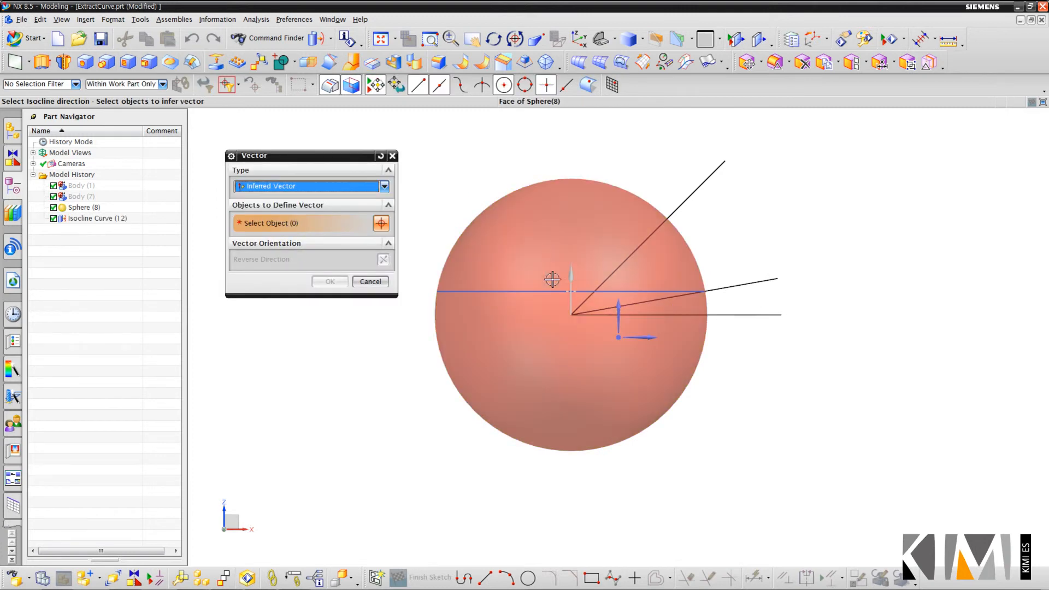
Extract a second isocline curve from the sphere's face along the ZC-axis, at the angle of the steepest line, and close Extract Curve
click(348, 188)
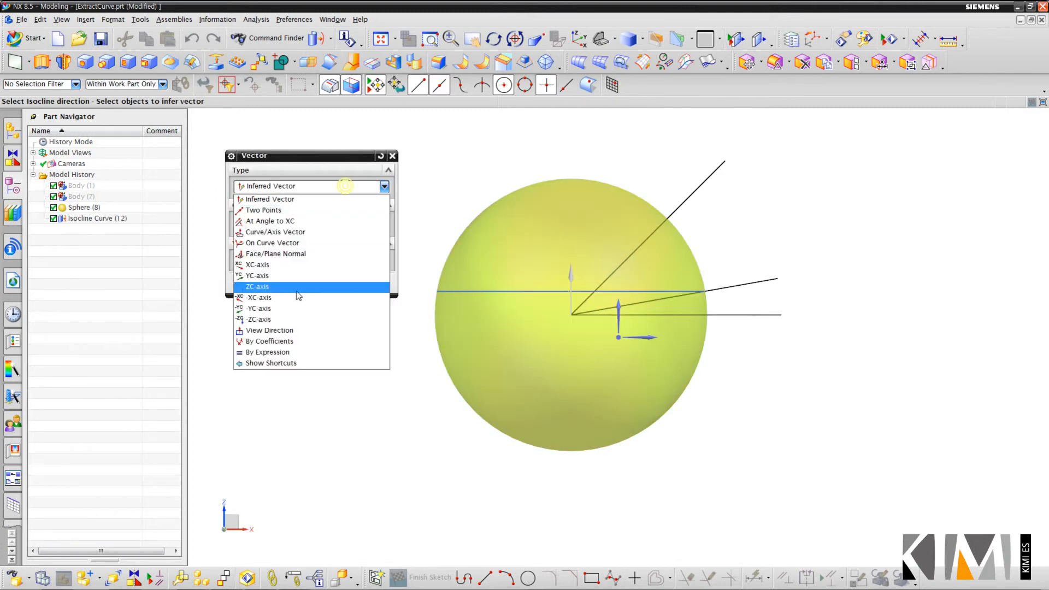
click(282, 289)
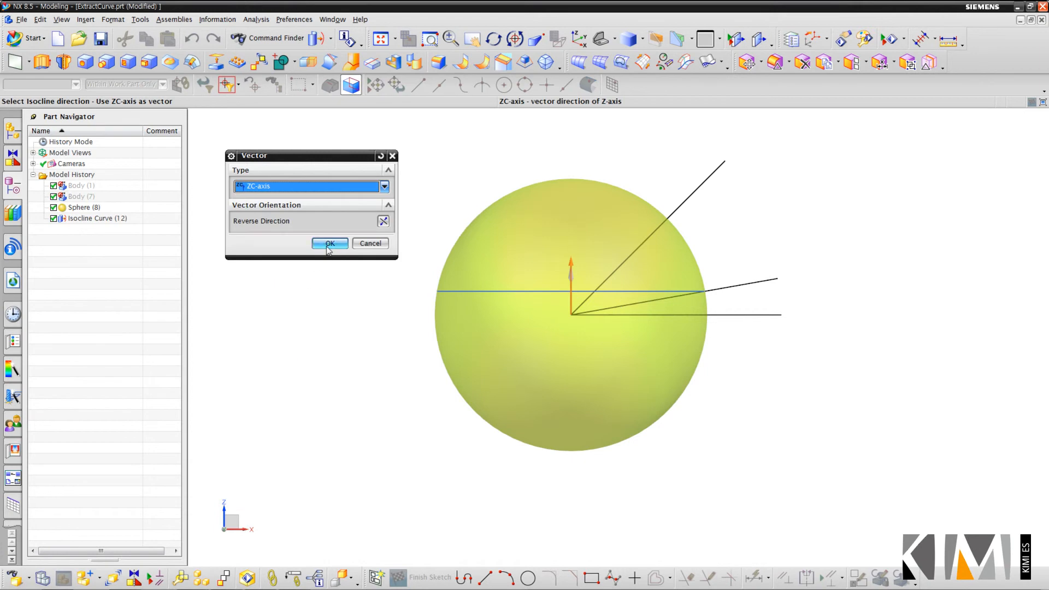
click(329, 244)
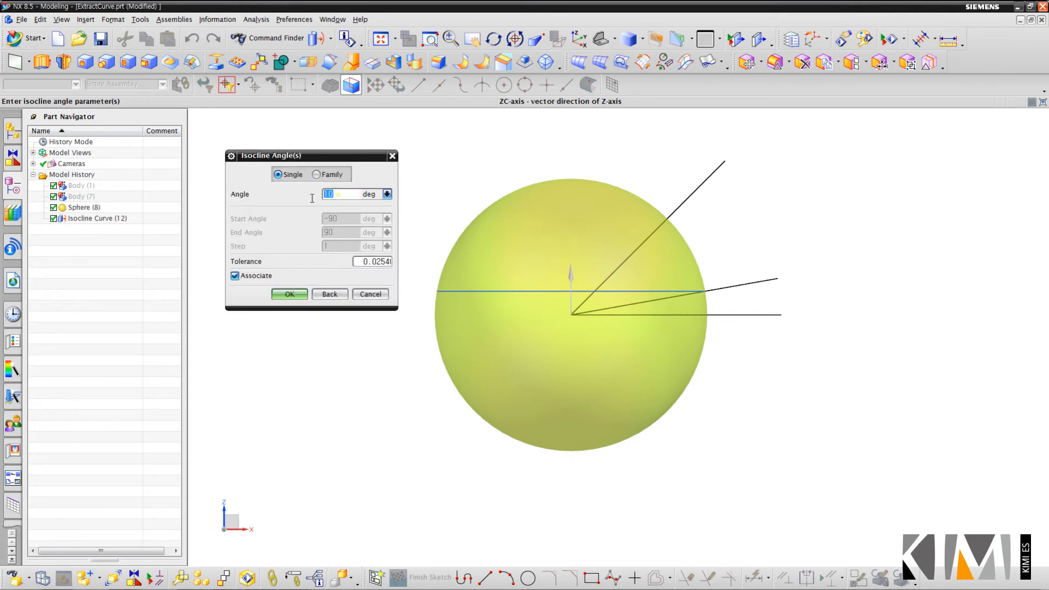
click(289, 294)
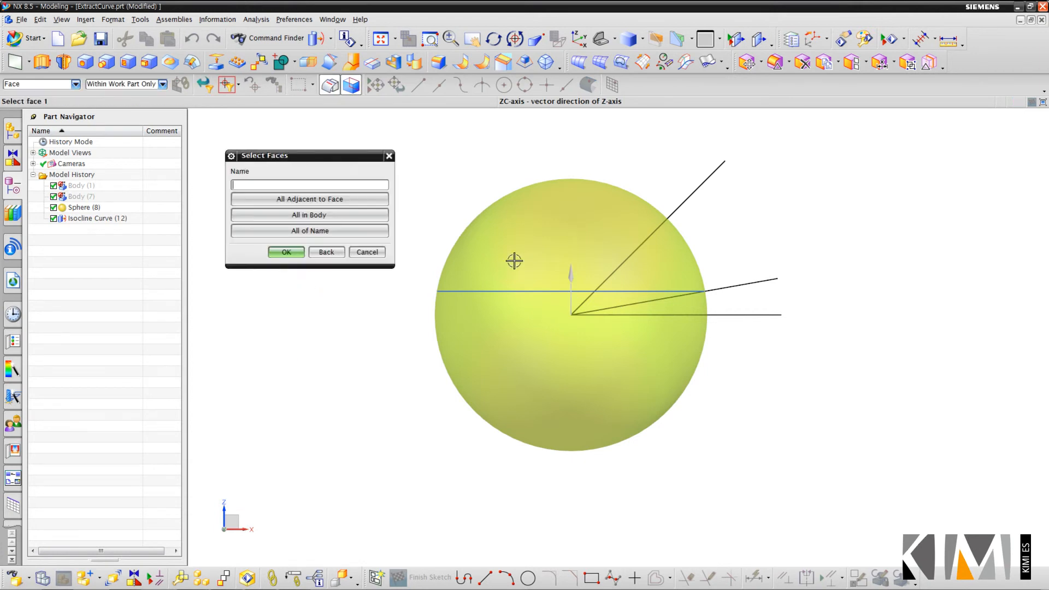
click(513, 261)
click(285, 253)
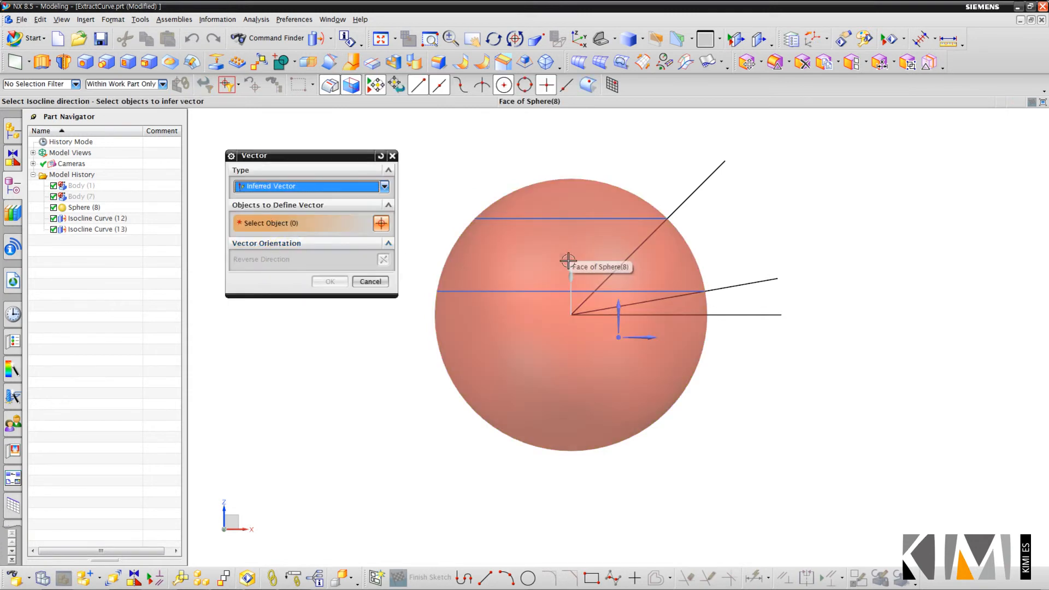
click(374, 281)
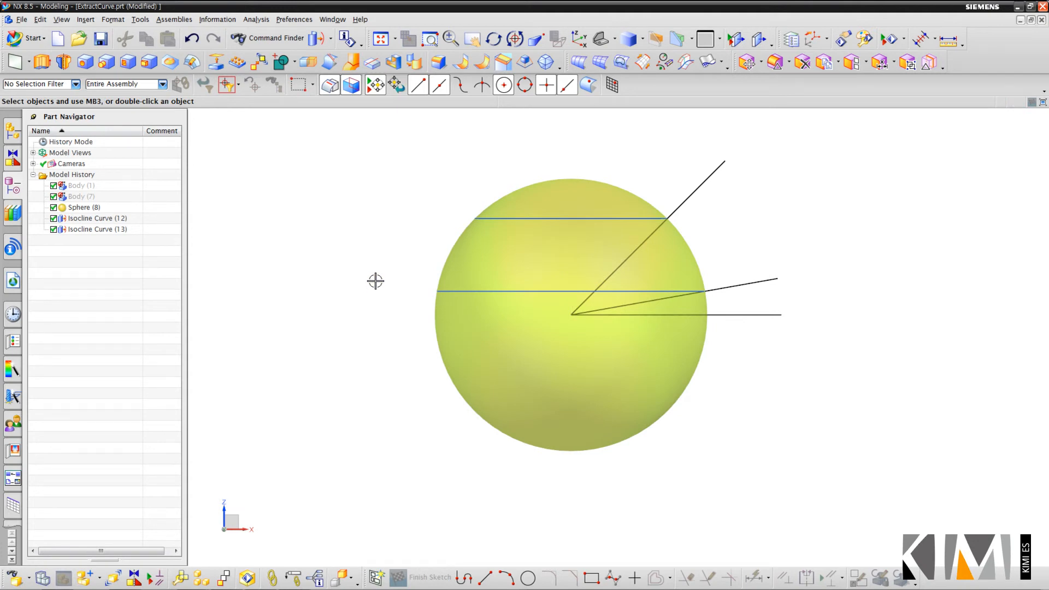
Switch to the ExtractCurve-3.prt part and start Extract Curve
click(600, 348)
click(330, 21)
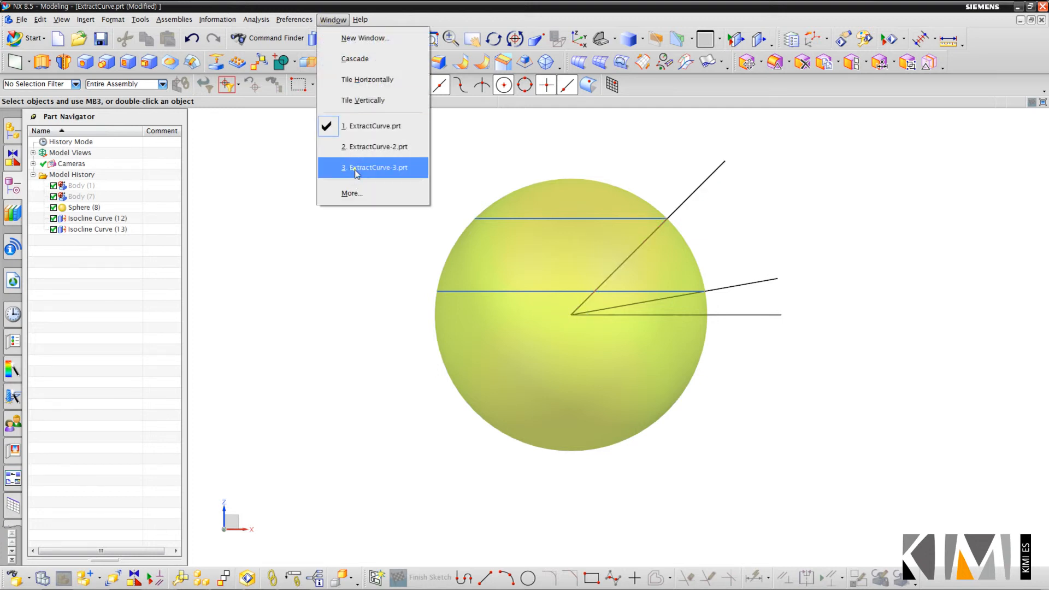
click(371, 168)
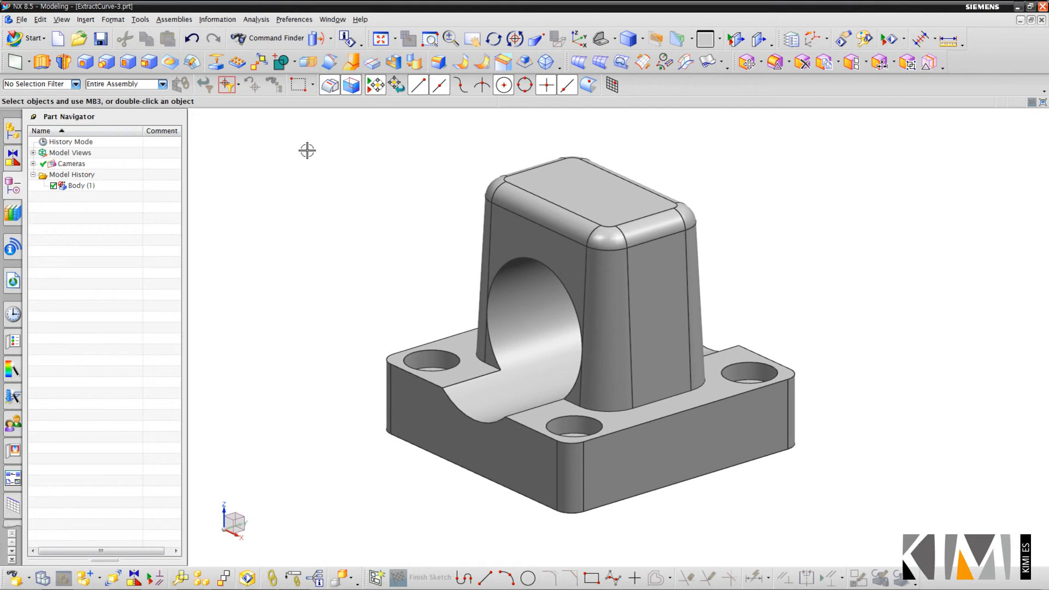
click(281, 21)
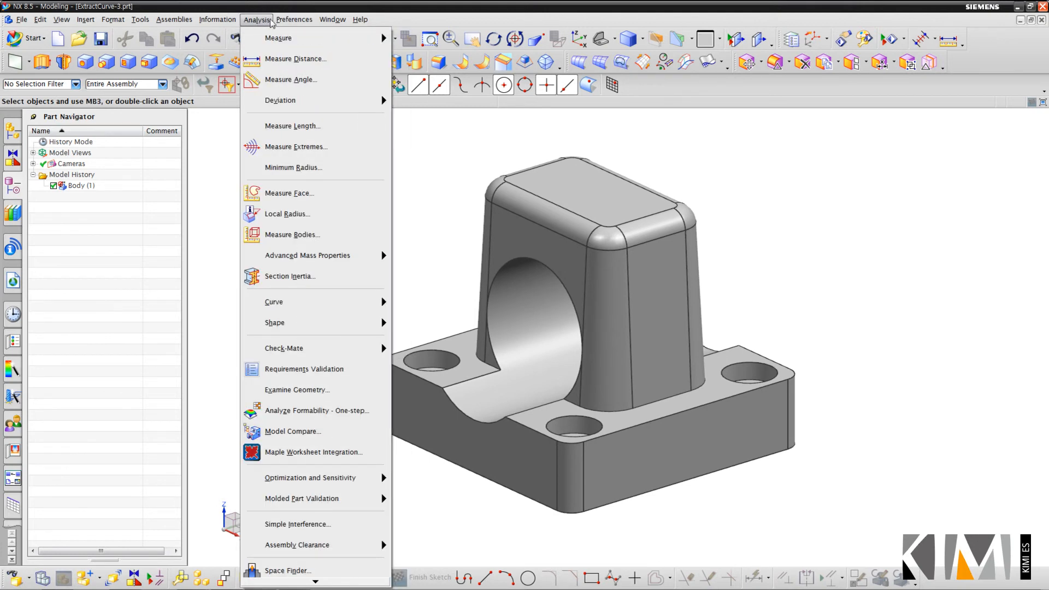
click(175, 21)
click(316, 37)
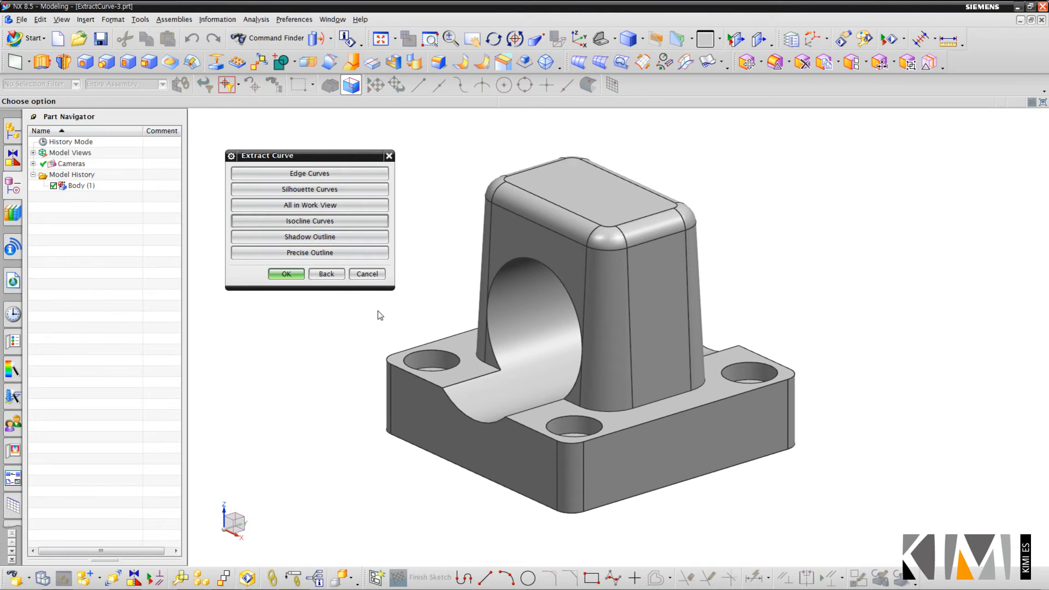
Set the rendering style of the view to Static Wireframe in the visualization preferences
click(305, 20)
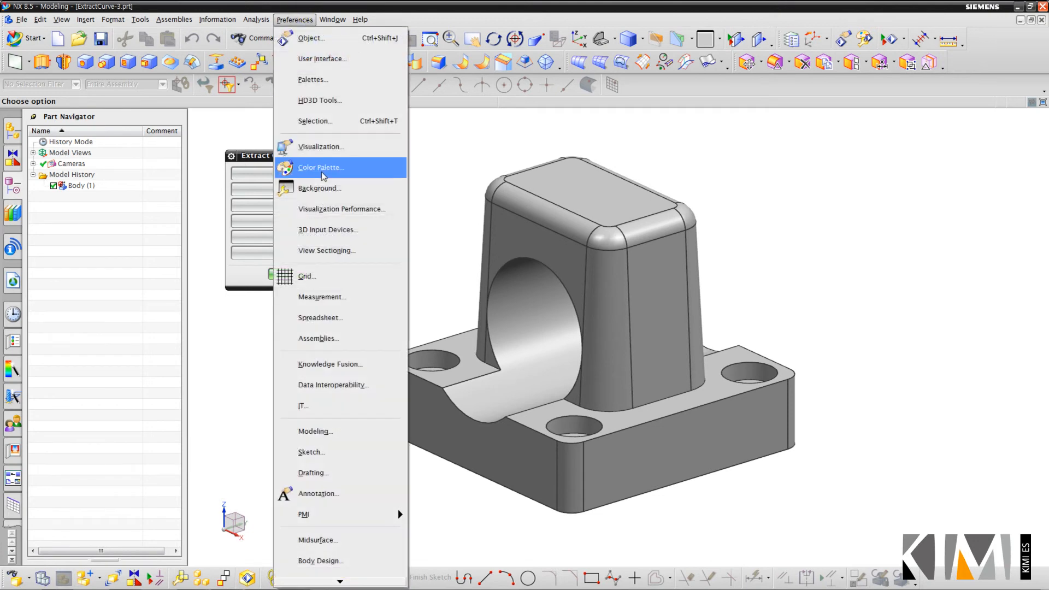
click(319, 148)
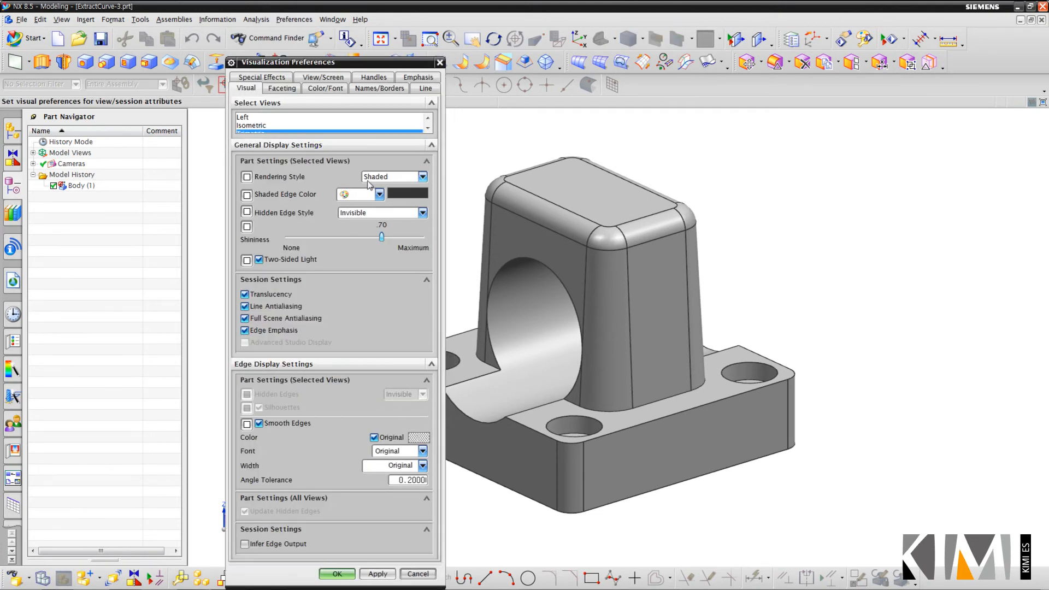
click(368, 180)
click(377, 206)
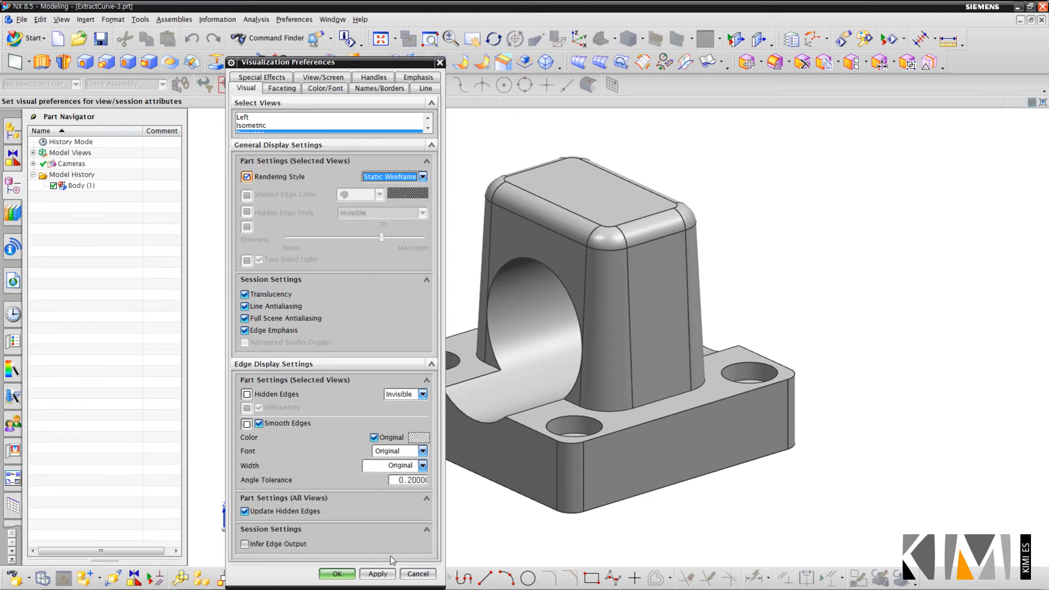
click(396, 573)
click(418, 574)
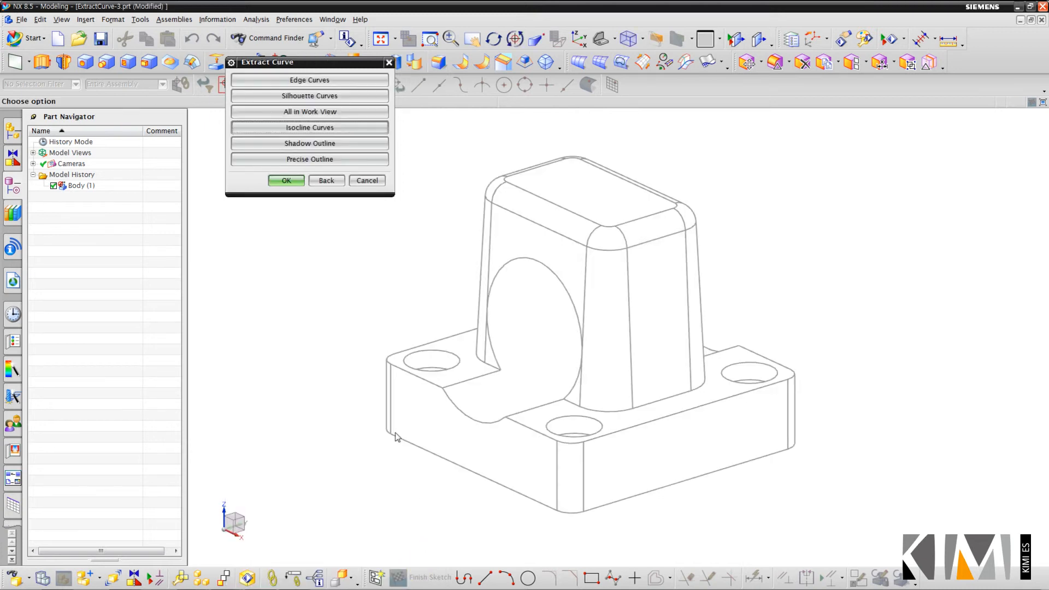
Extract the block's shadow outline from the current view and again from a rotated view, closing Extract Curve
click(295, 149)
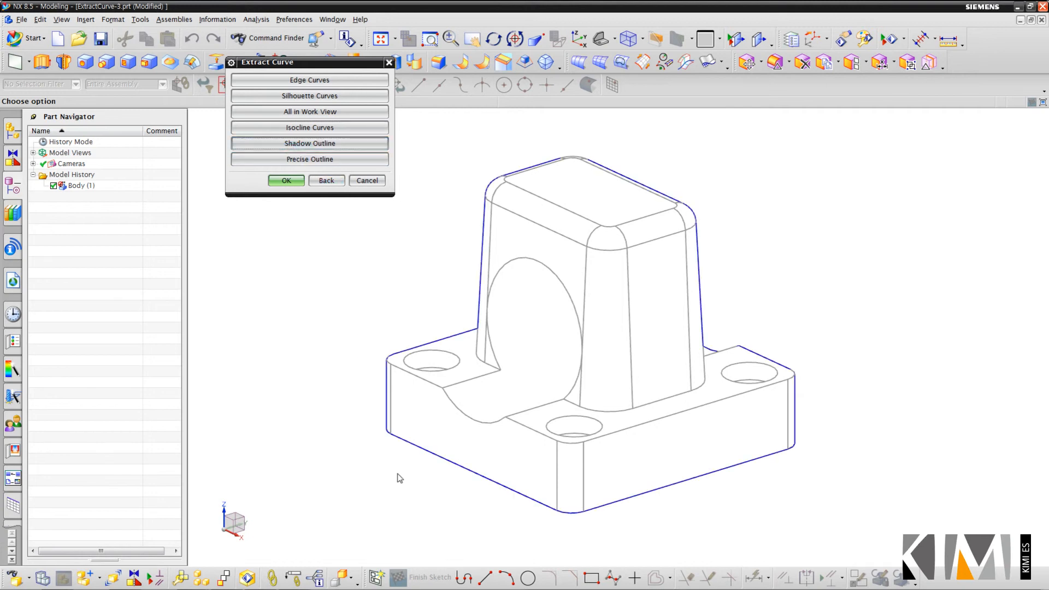
middle_drag(629, 454, 583, 452)
click(316, 144)
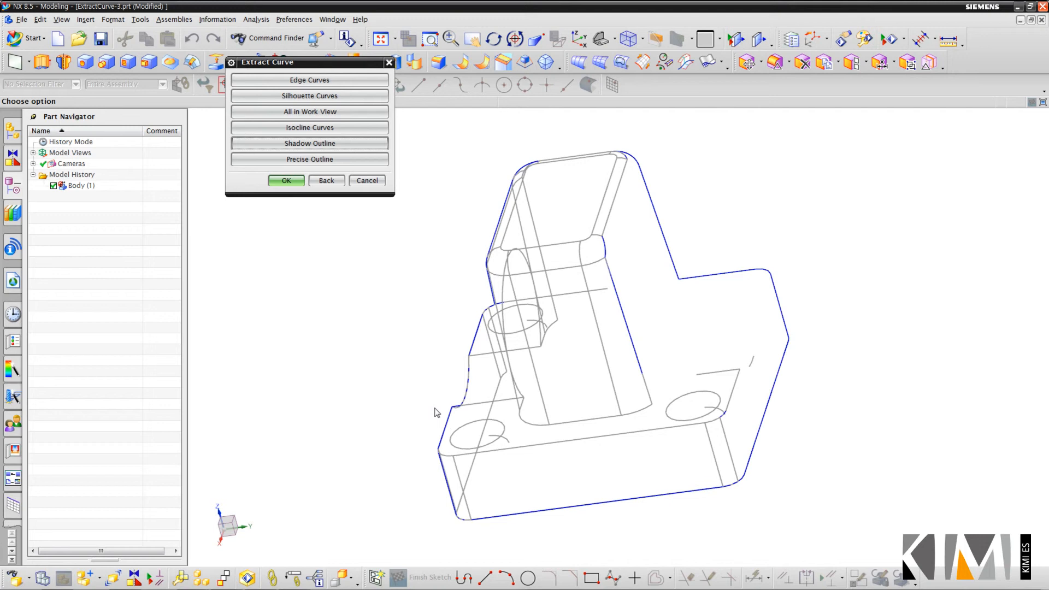
click(366, 181)
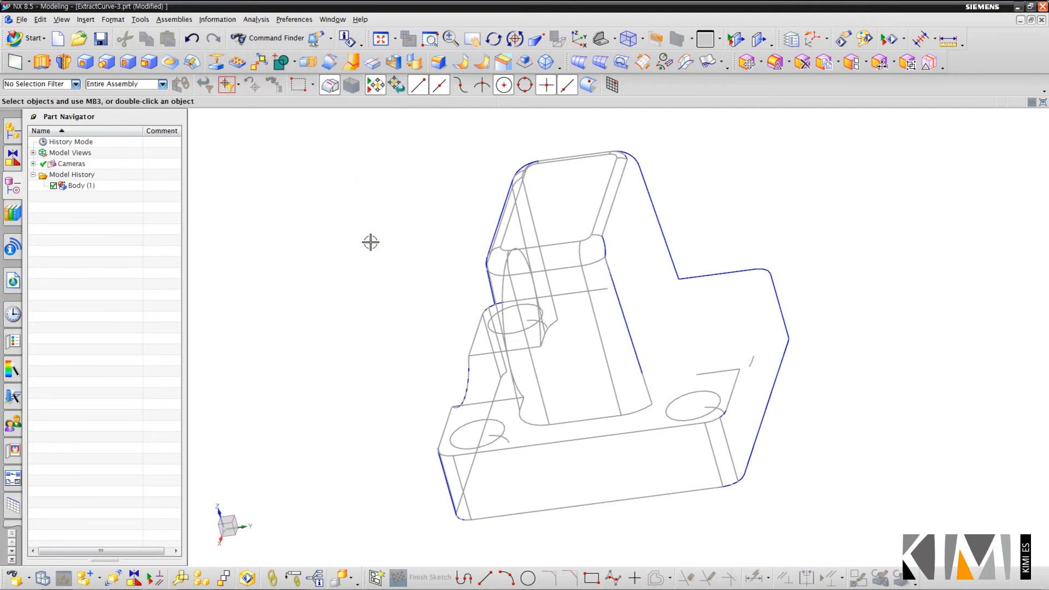
Set the rendering style to Shaded and inspect the shadow outline curves on the block
click(294, 19)
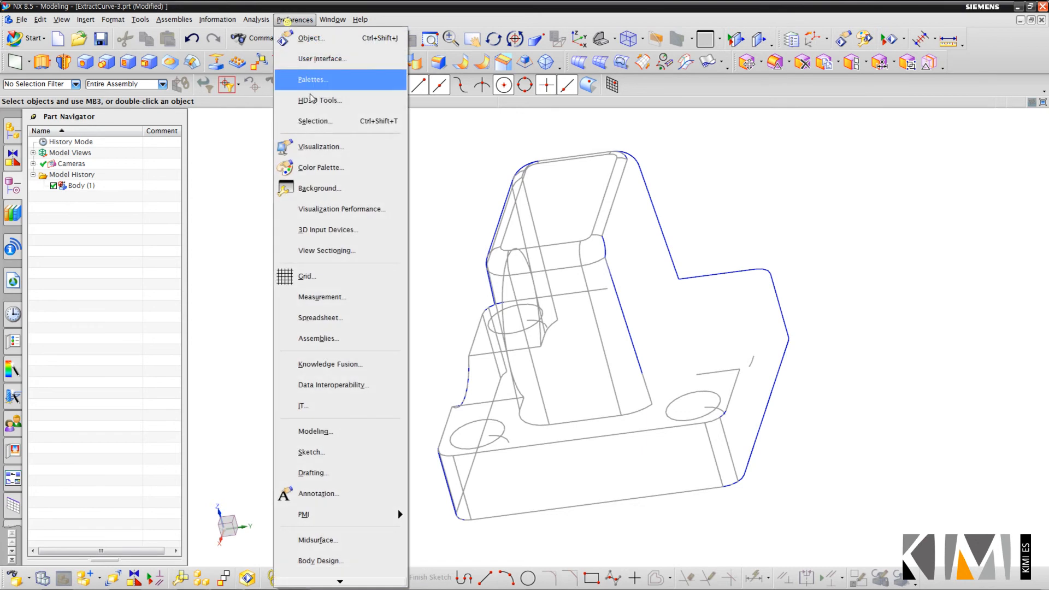
click(307, 143)
click(376, 177)
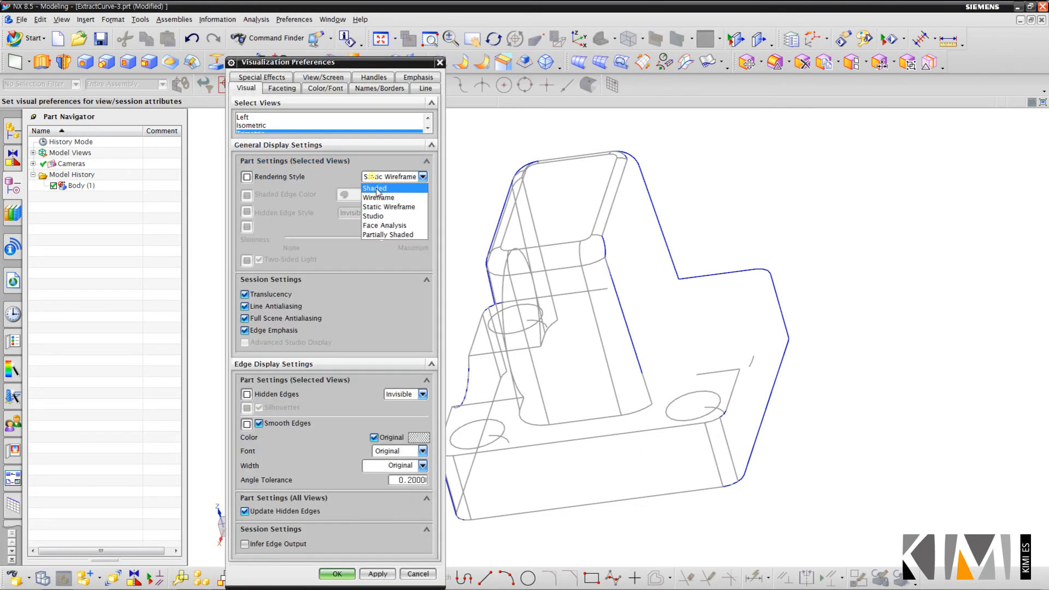
click(375, 189)
click(337, 573)
mouse_move(358, 466)
middle_down()
mouse_move(389, 424)
mouse_move(423, 447)
middle_up()
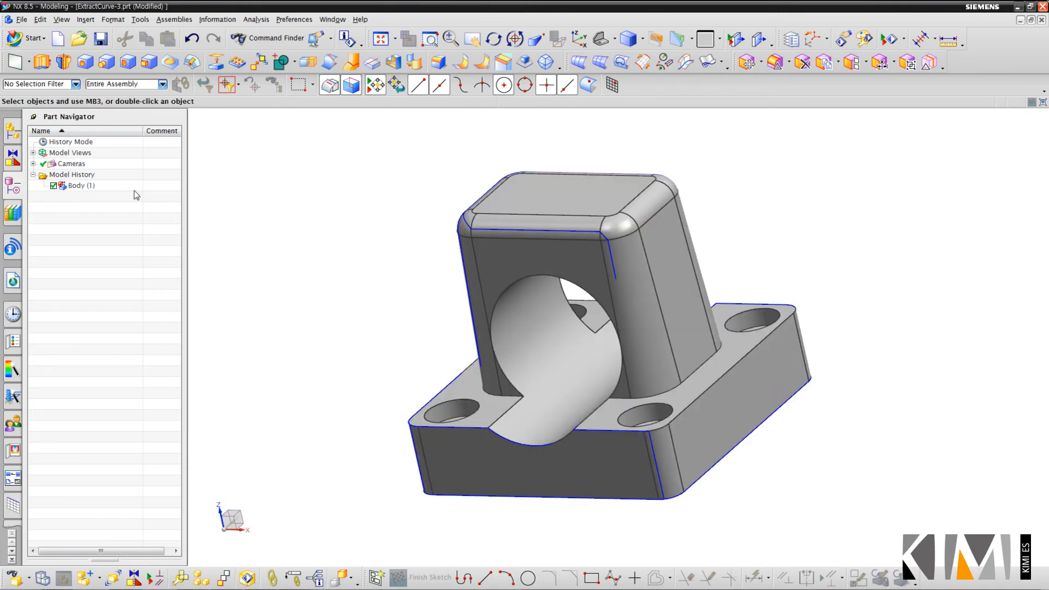
Filter the selection to curves and delete all extracted outline curves around the block
click(37, 84)
click(22, 103)
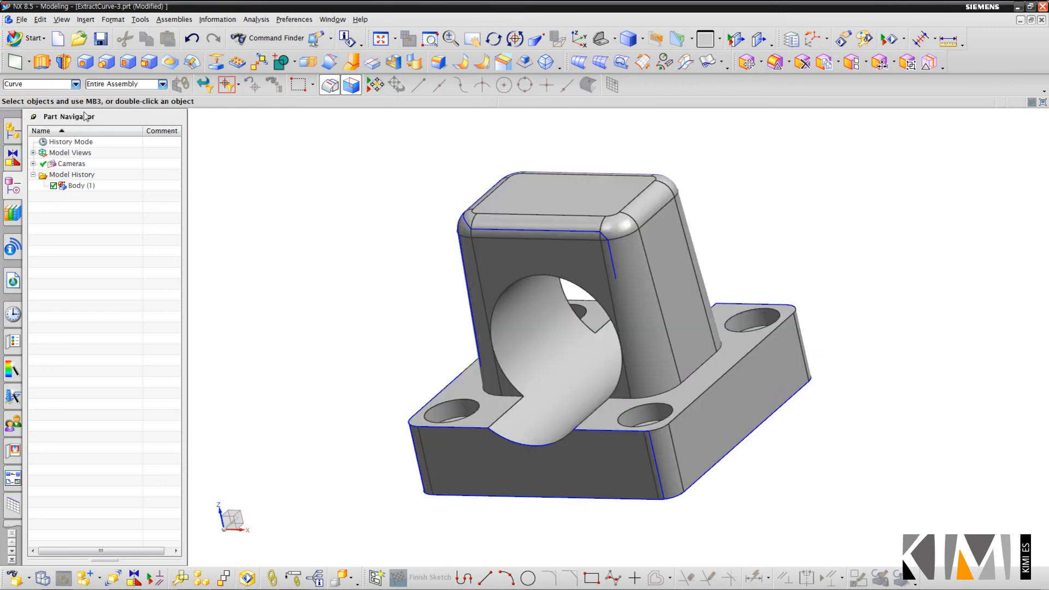
drag(329, 145, 894, 535)
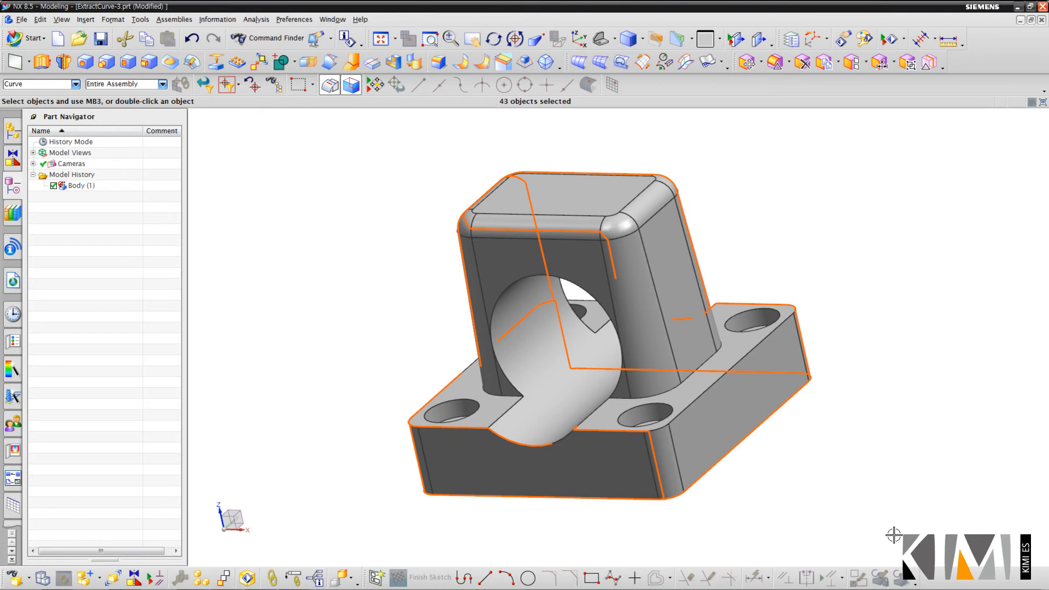
key(Delete)
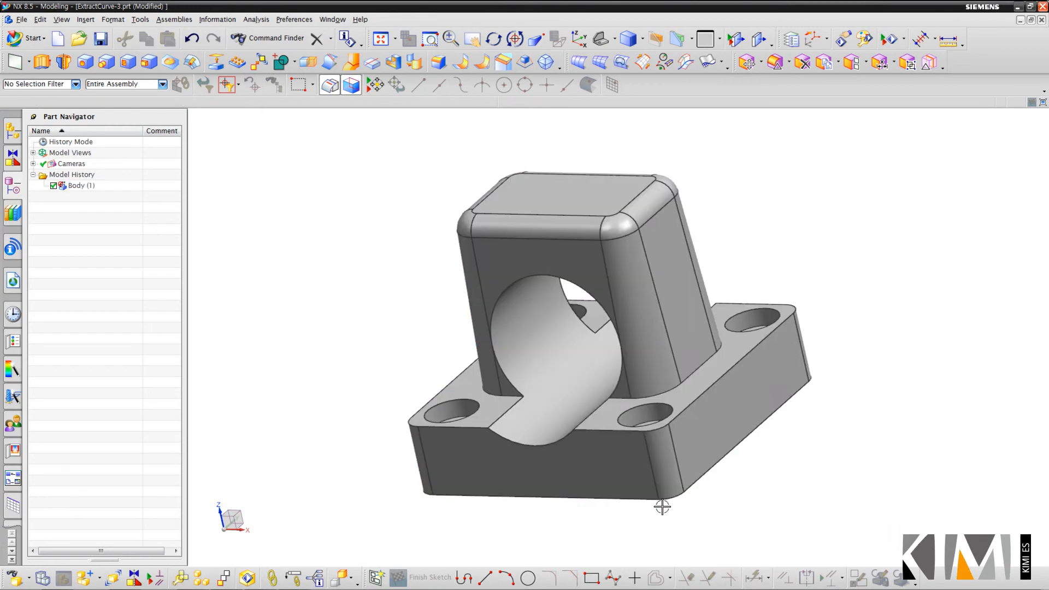
Extract the block's precise outlines from differently rotated views, close Extract Curve and inspect the resulting curves
click(332, 42)
click(350, 102)
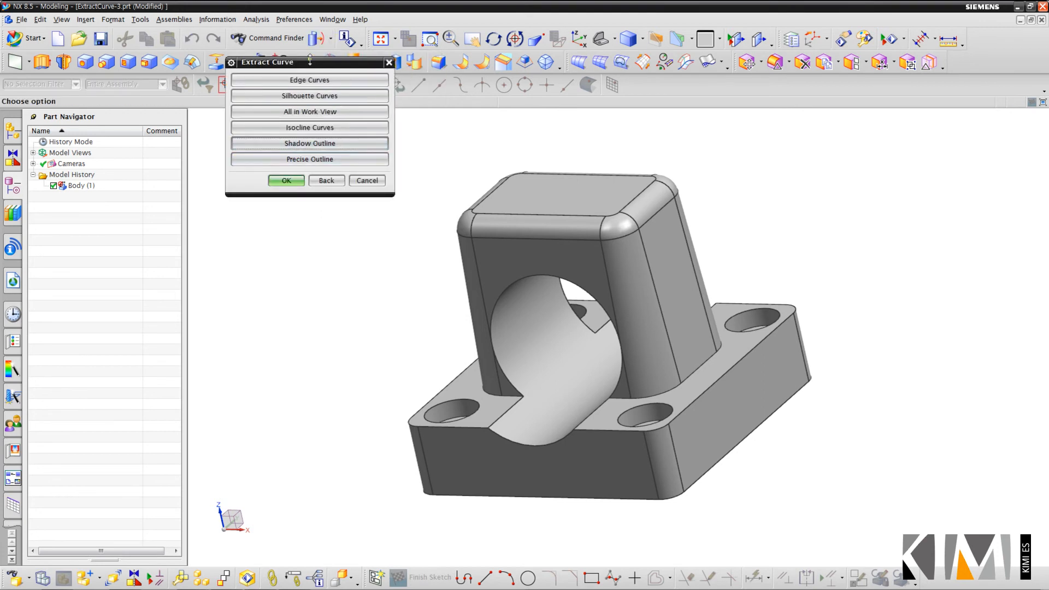
drag(306, 64, 286, 102)
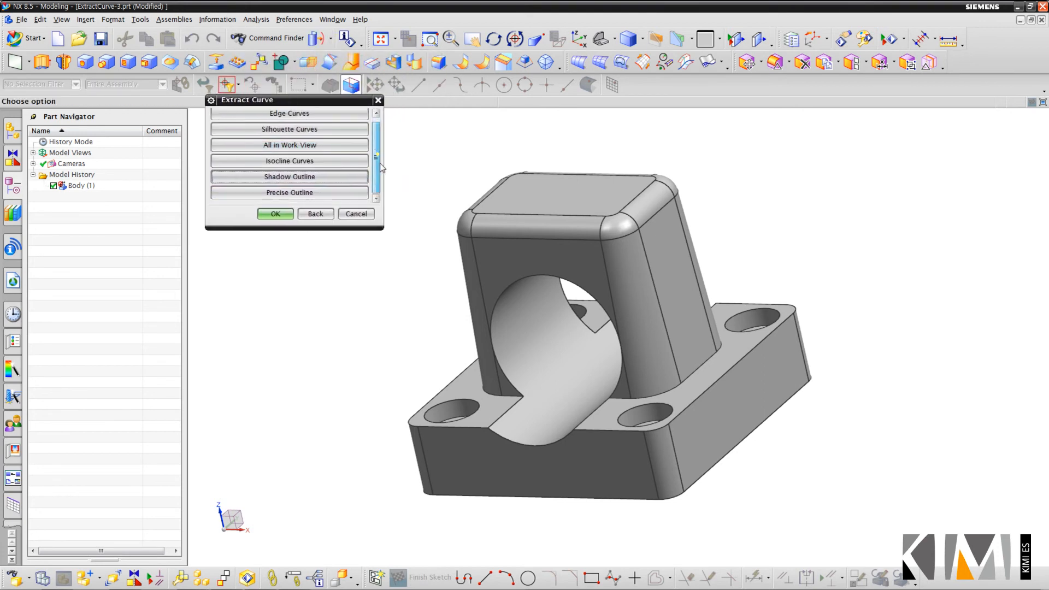
drag(349, 229, 348, 233)
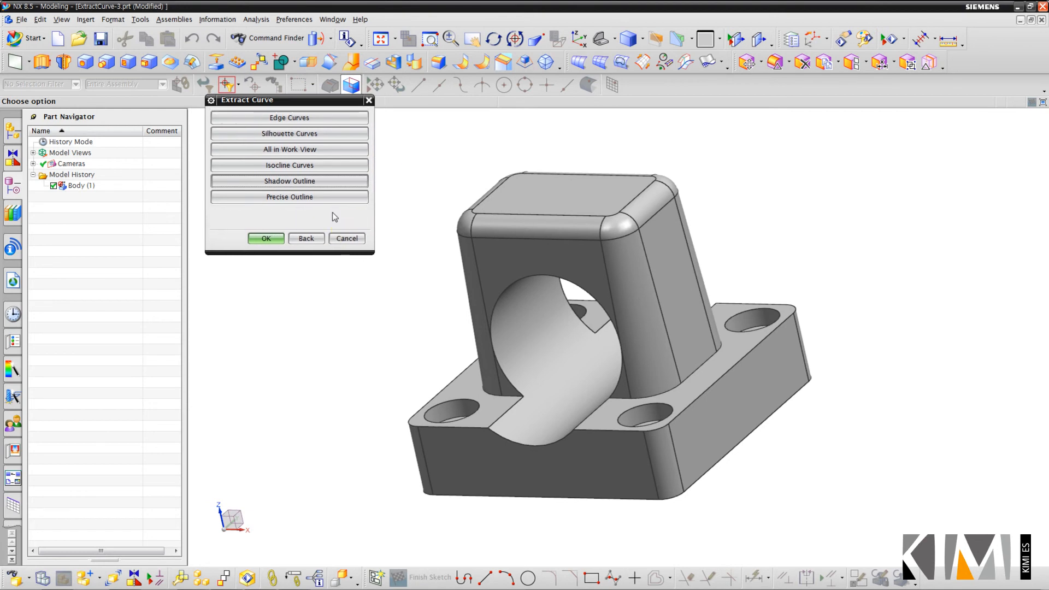
click(326, 195)
middle_drag(445, 230, 483, 207)
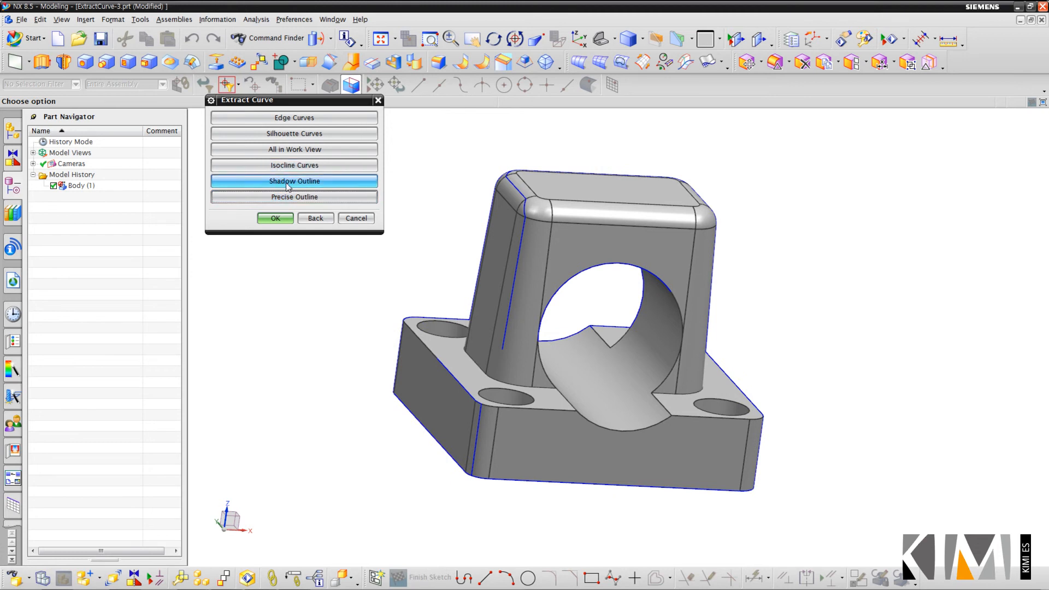
middle_drag(440, 259, 528, 298)
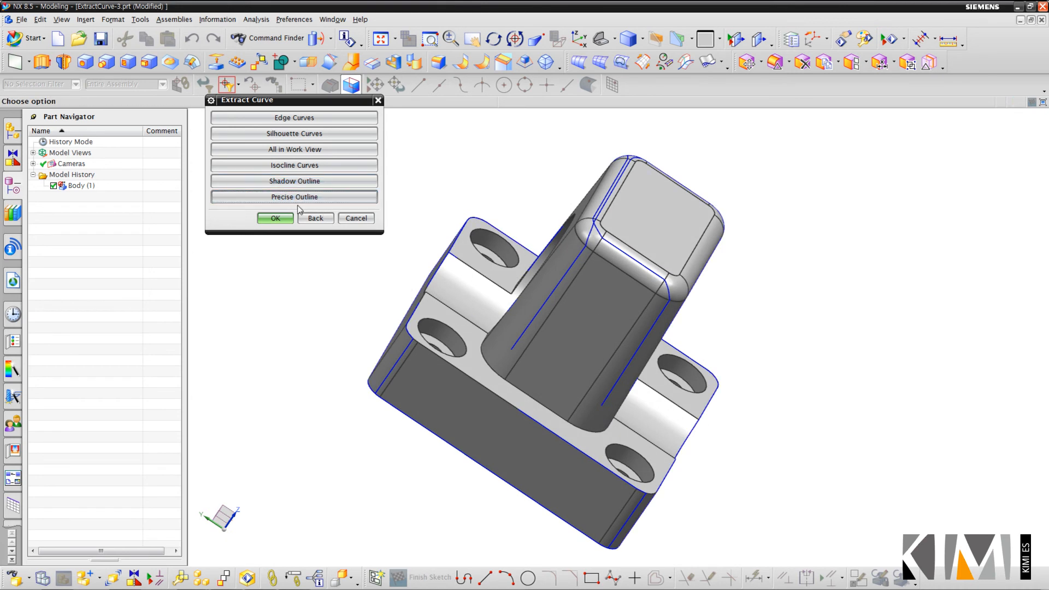
drag(289, 102, 272, 116)
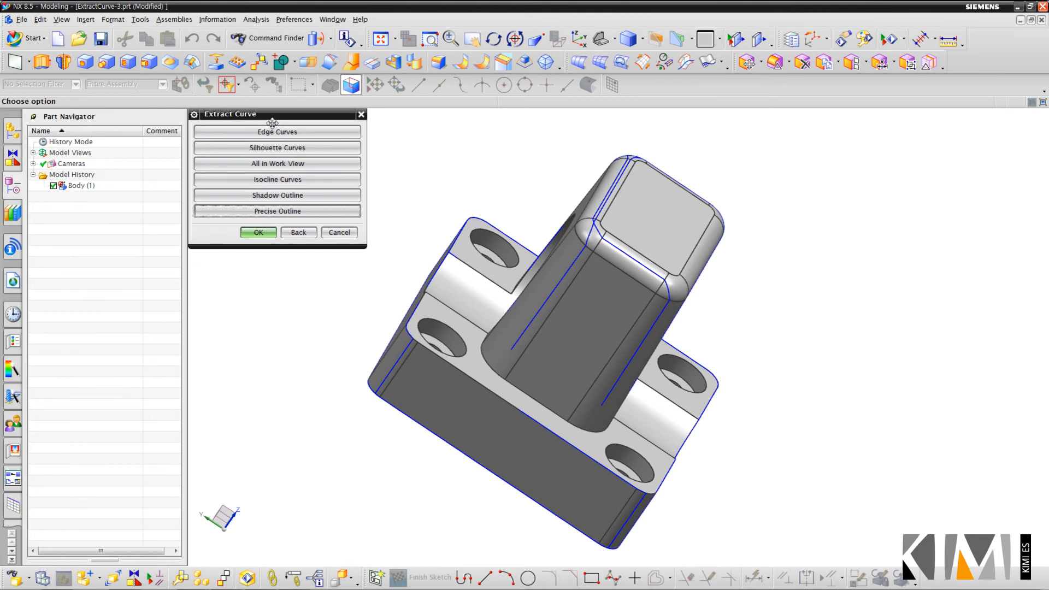
click(339, 232)
middle_drag(356, 243, 311, 226)
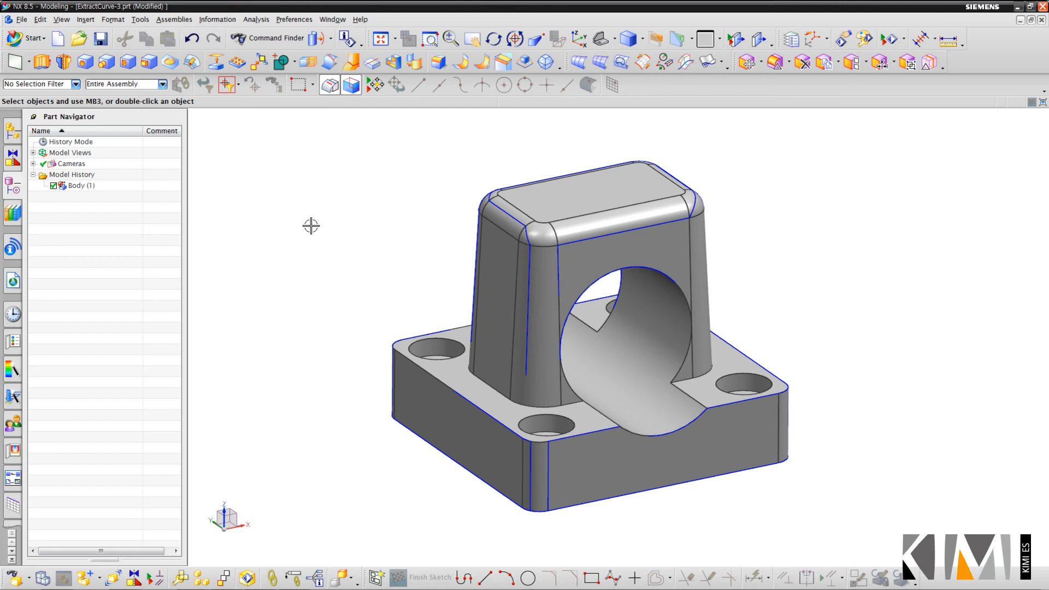
click(86, 20)
mouse_move(150, 188)
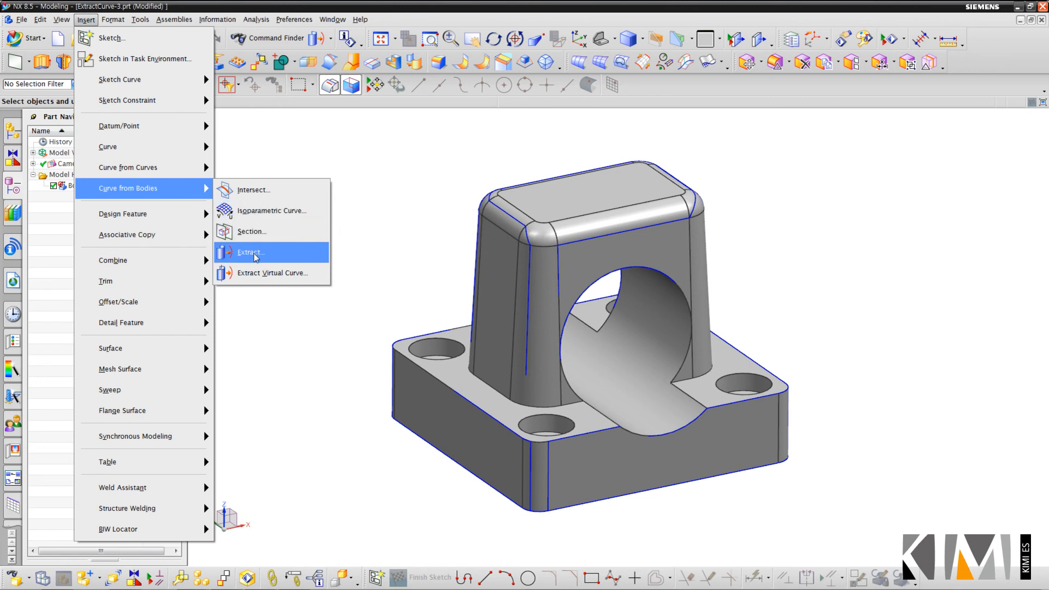
click(391, 224)
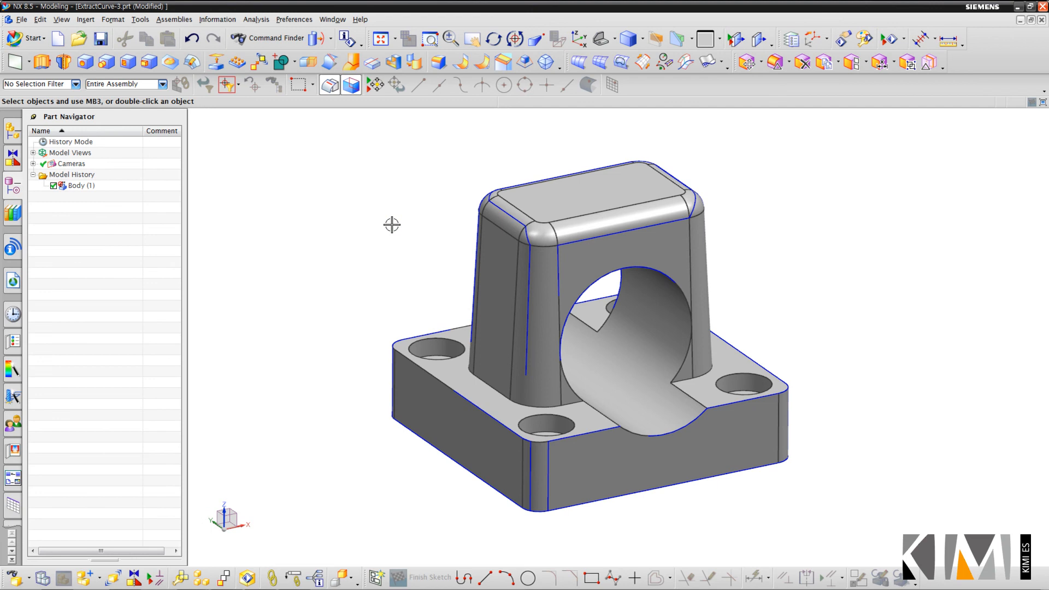